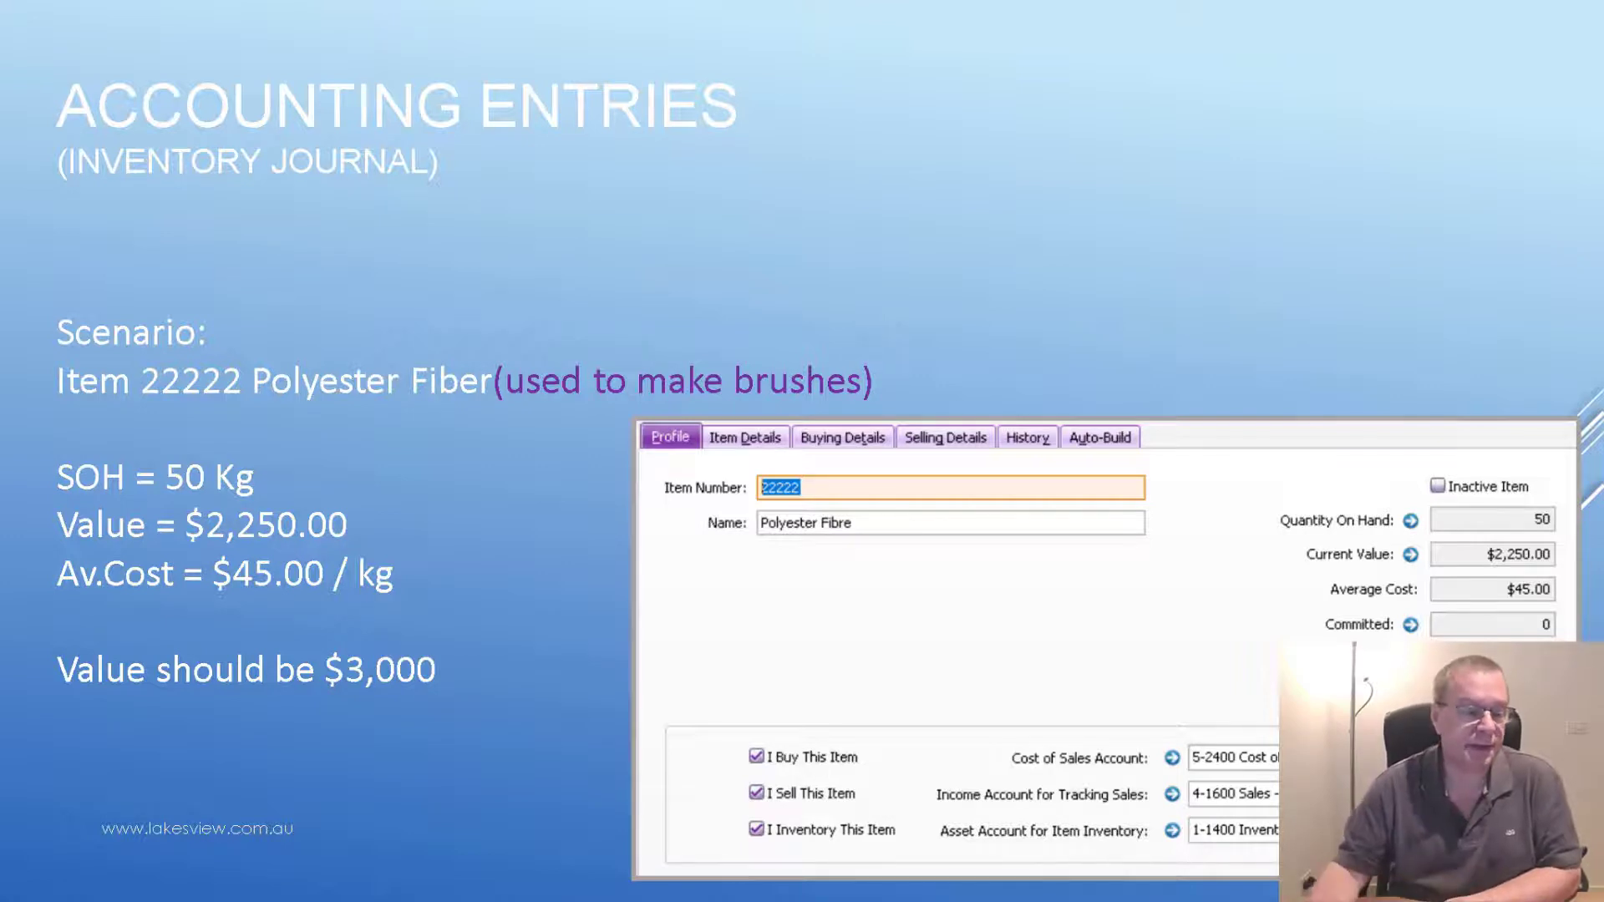
- Advance to the 'Accounting Entries (Inventory Journal - Continued)' slide
{"action": "left_click", "coordinate": [935, 195]}
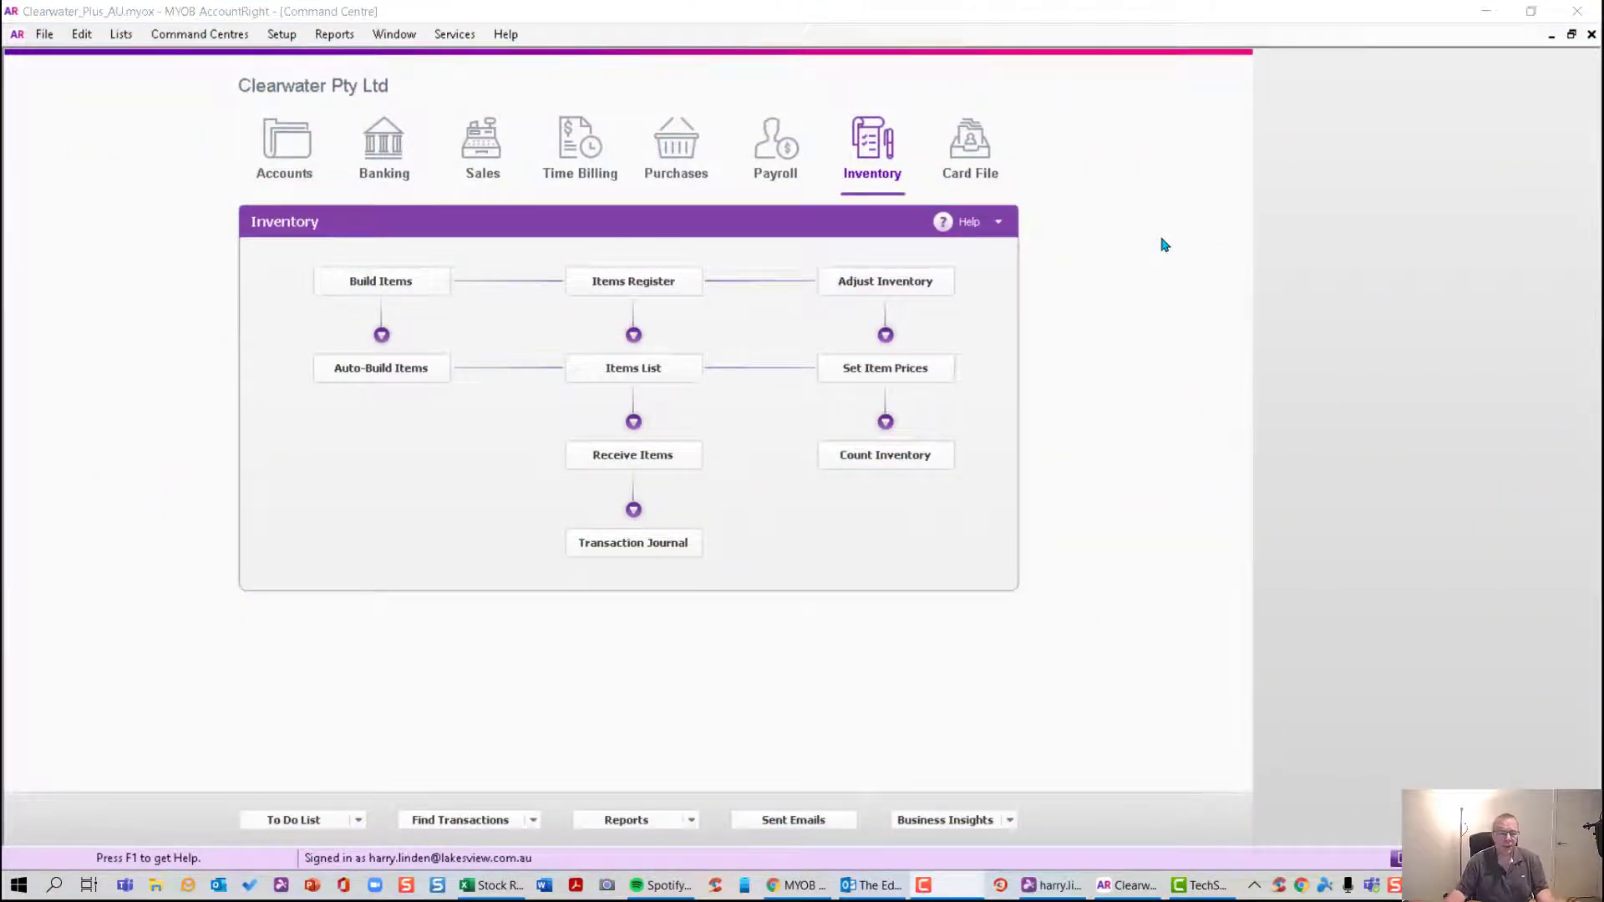
- Look up item 22222 in the Items List and review its $2,250.00 value at $45.00 average cost
{"action": "left_click", "coordinate": [634, 376]}
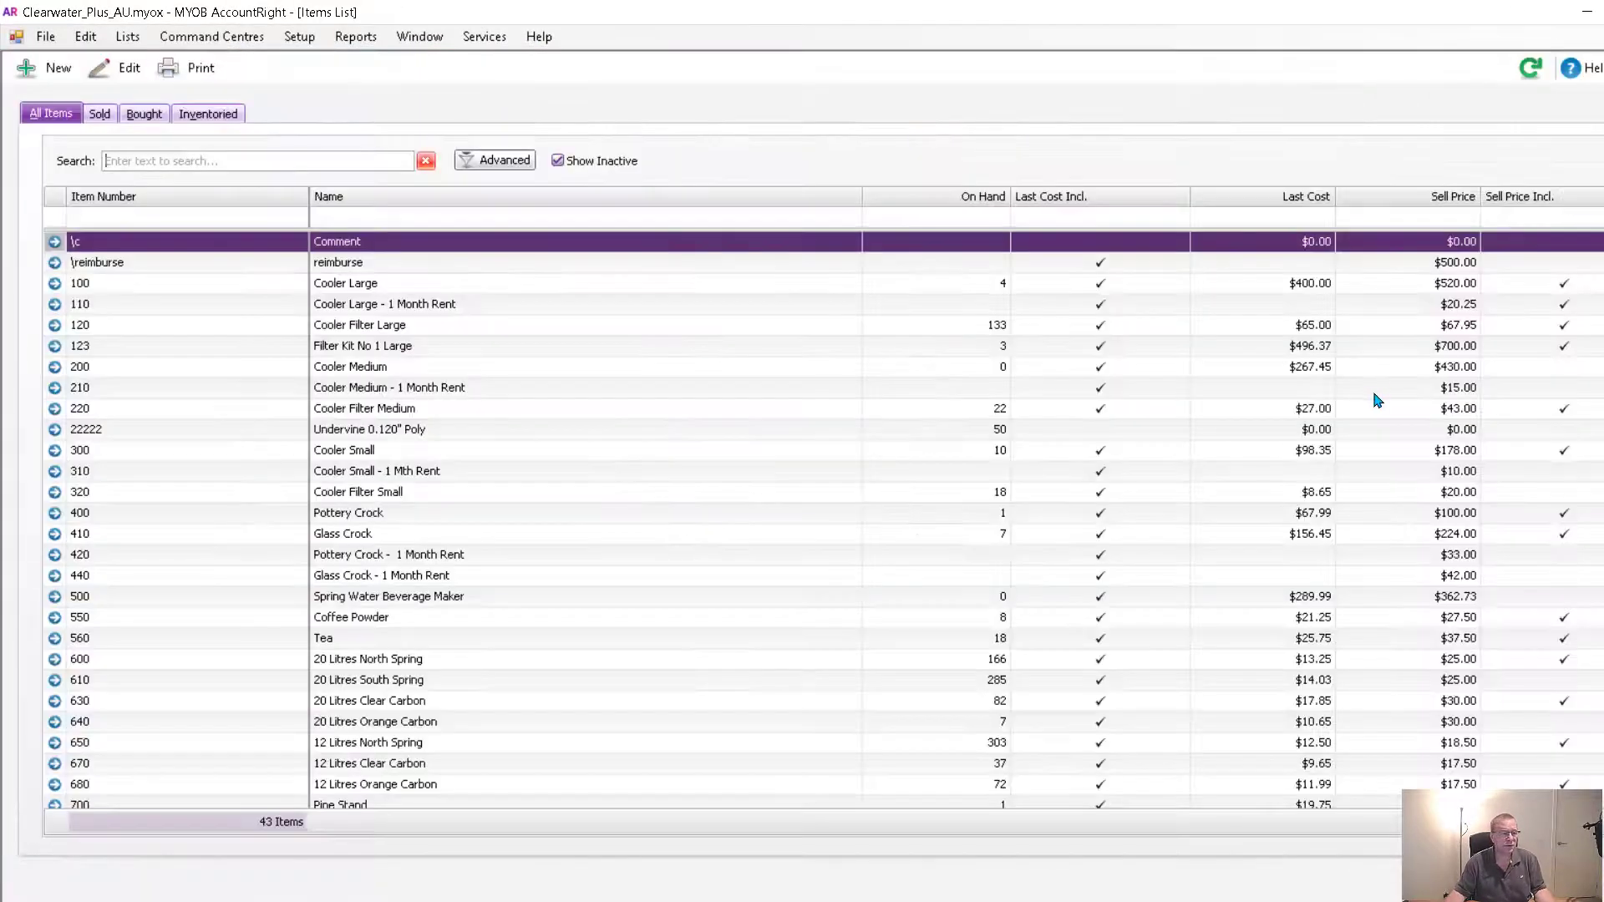
{"action": "left_click", "coordinate": [175, 159]}
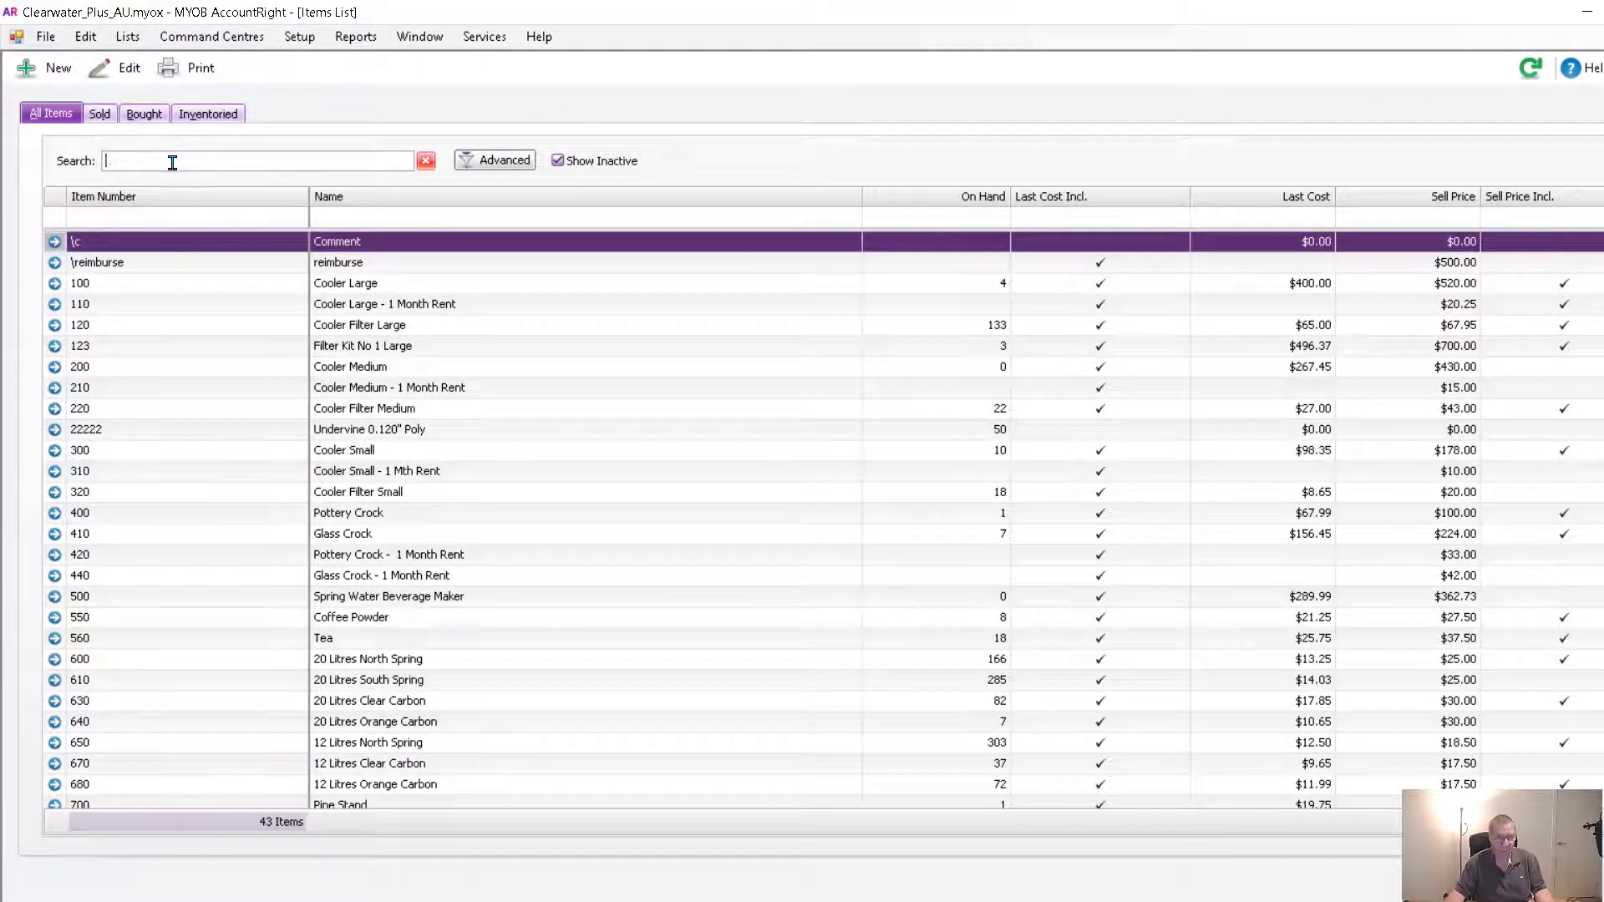
{"action": "type", "text": "2222"}
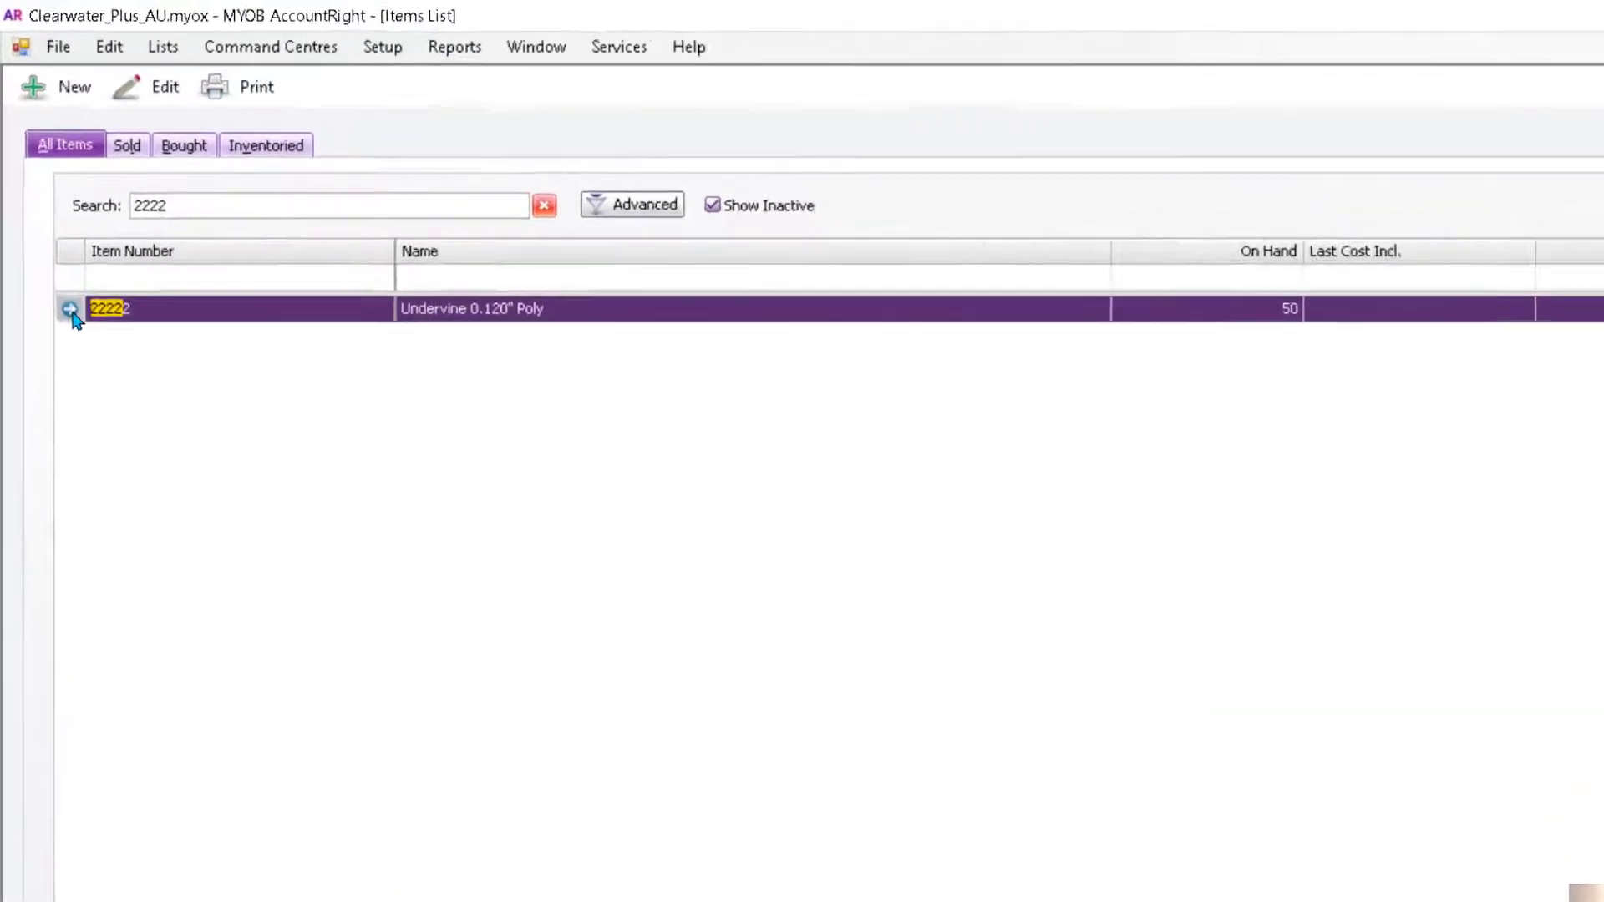
{"action": "left_click", "coordinate": [55, 241]}
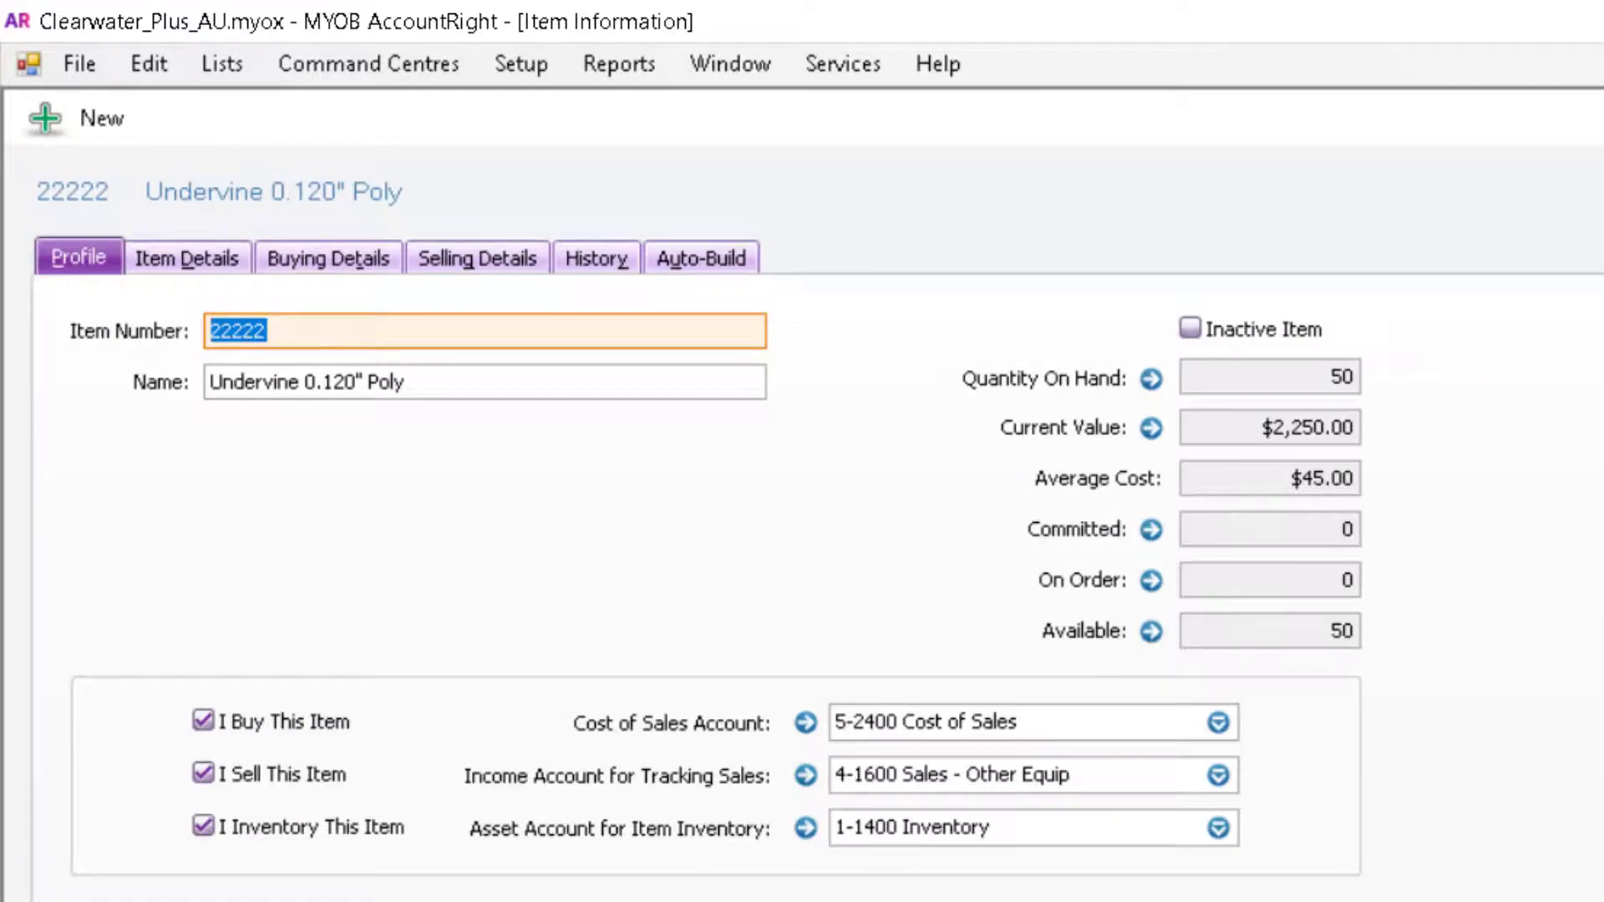
{"action": "mouse_move", "coordinate": [1234, 432]}
{"action": "mouse_move", "coordinate": [1236, 470]}
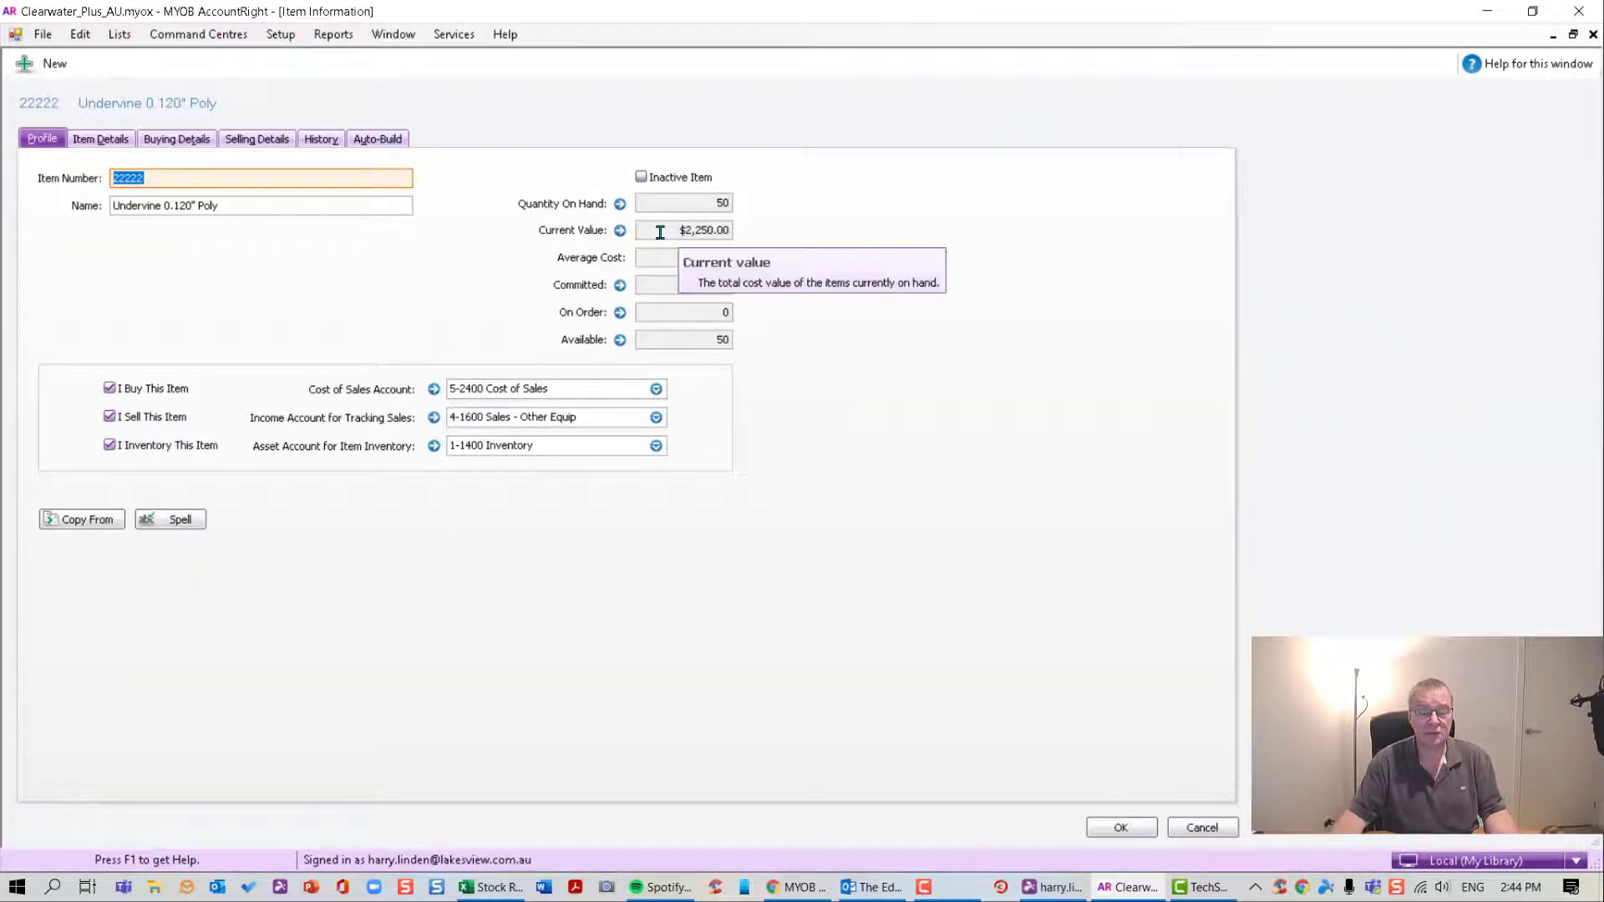
{"action": "left_click", "coordinate": [1211, 829]}
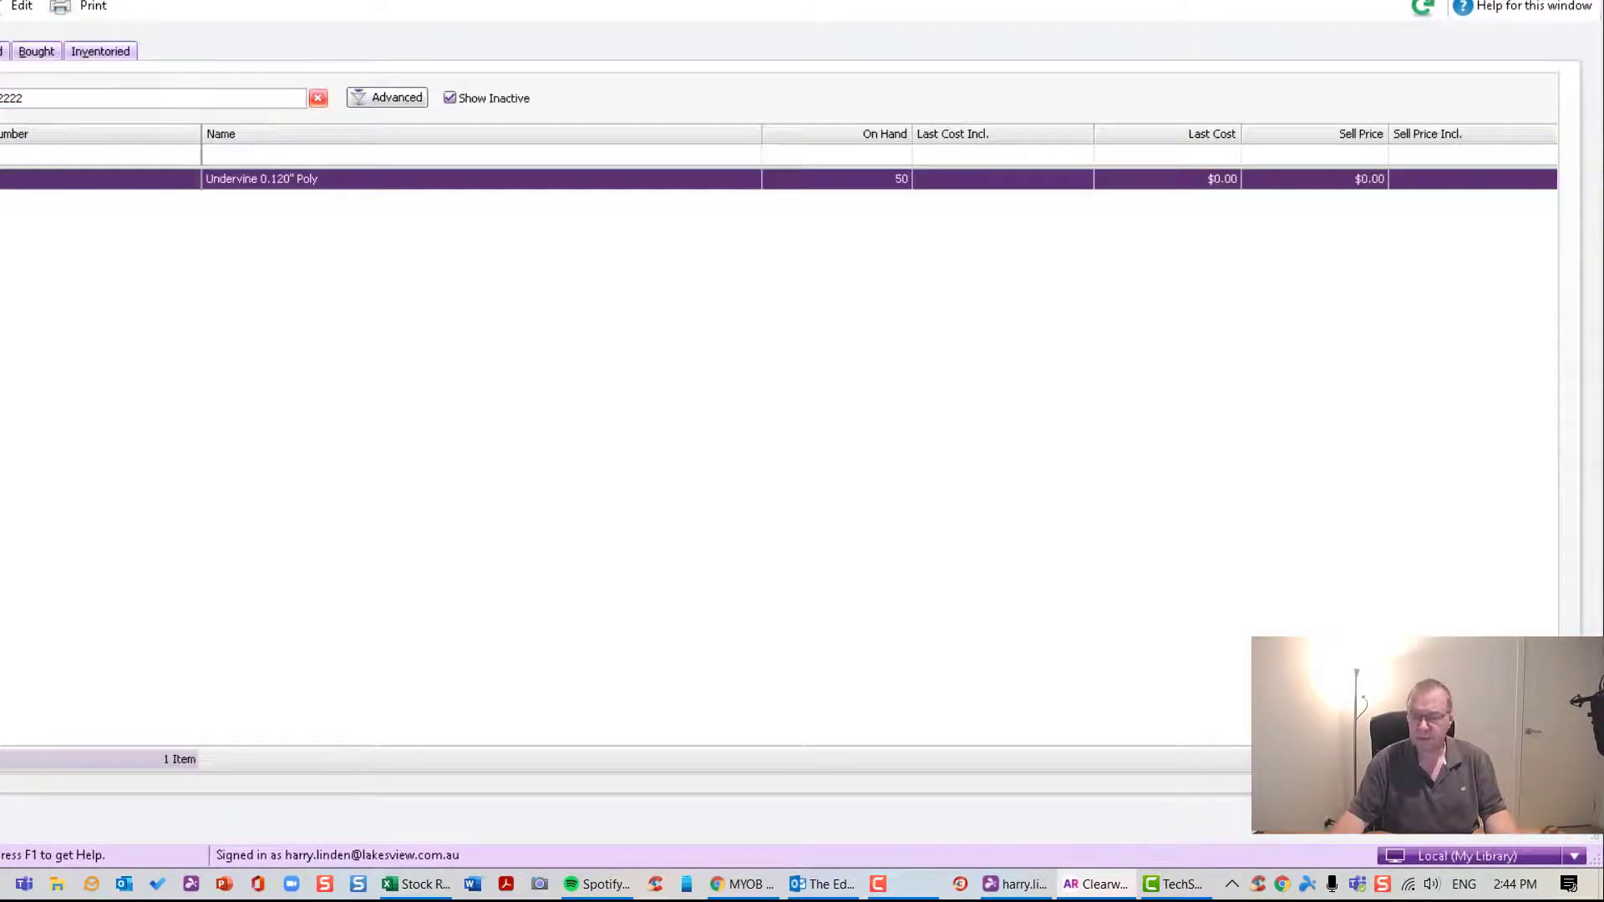
- Start a new Adjust Inventory journal with item 22222 on its first line
{"action": "left_click", "coordinate": [1534, 817]}
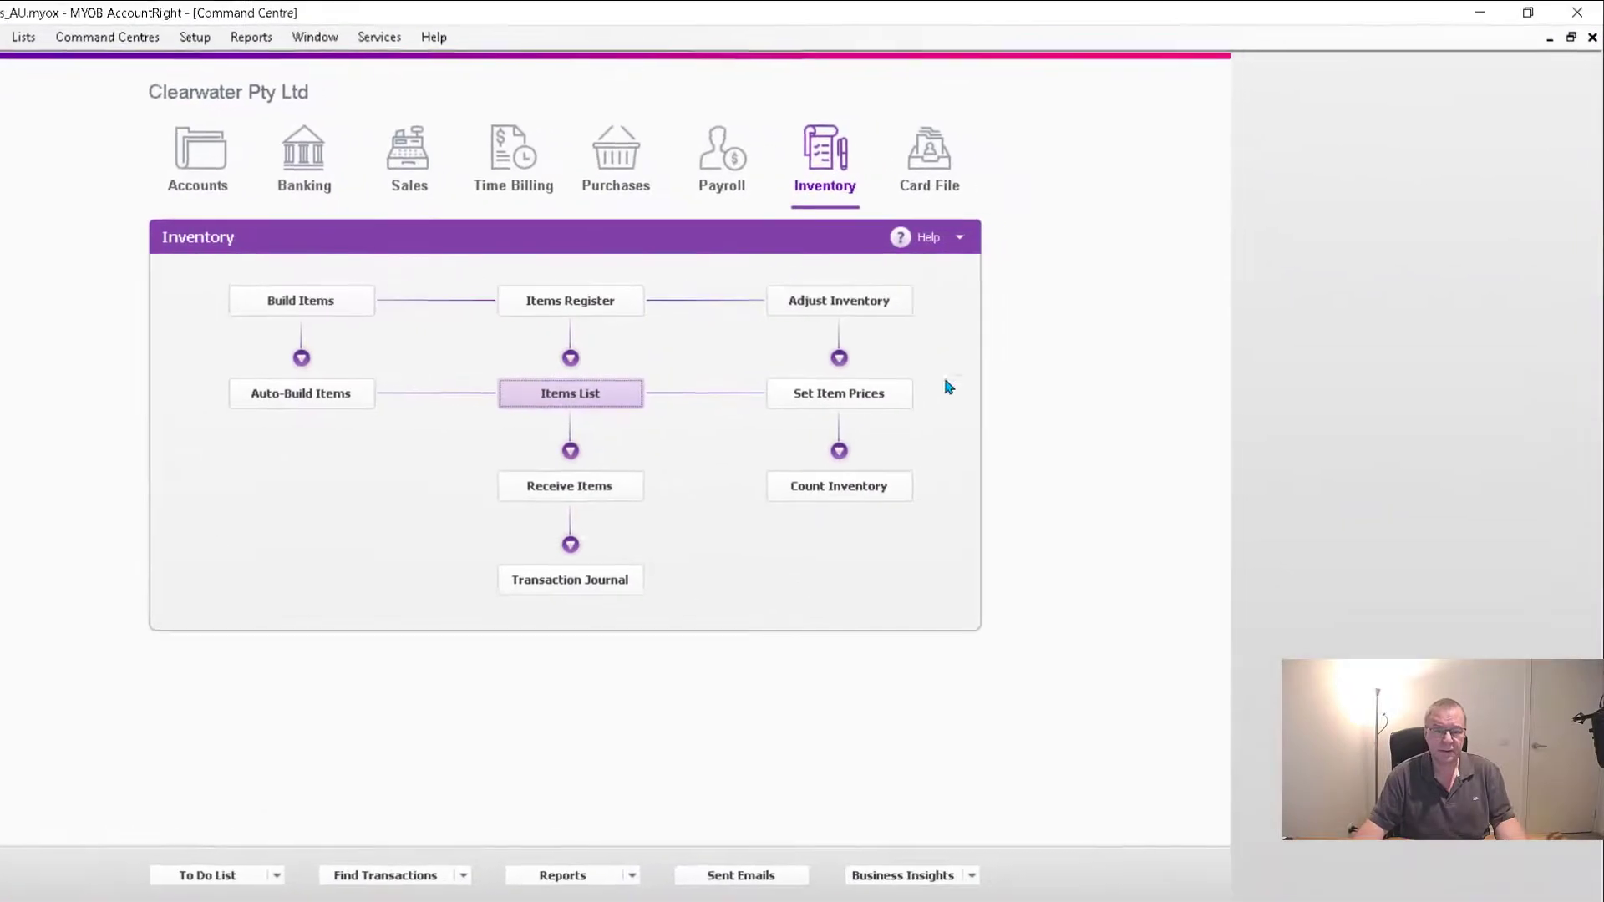
{"action": "left_click", "coordinate": [845, 302]}
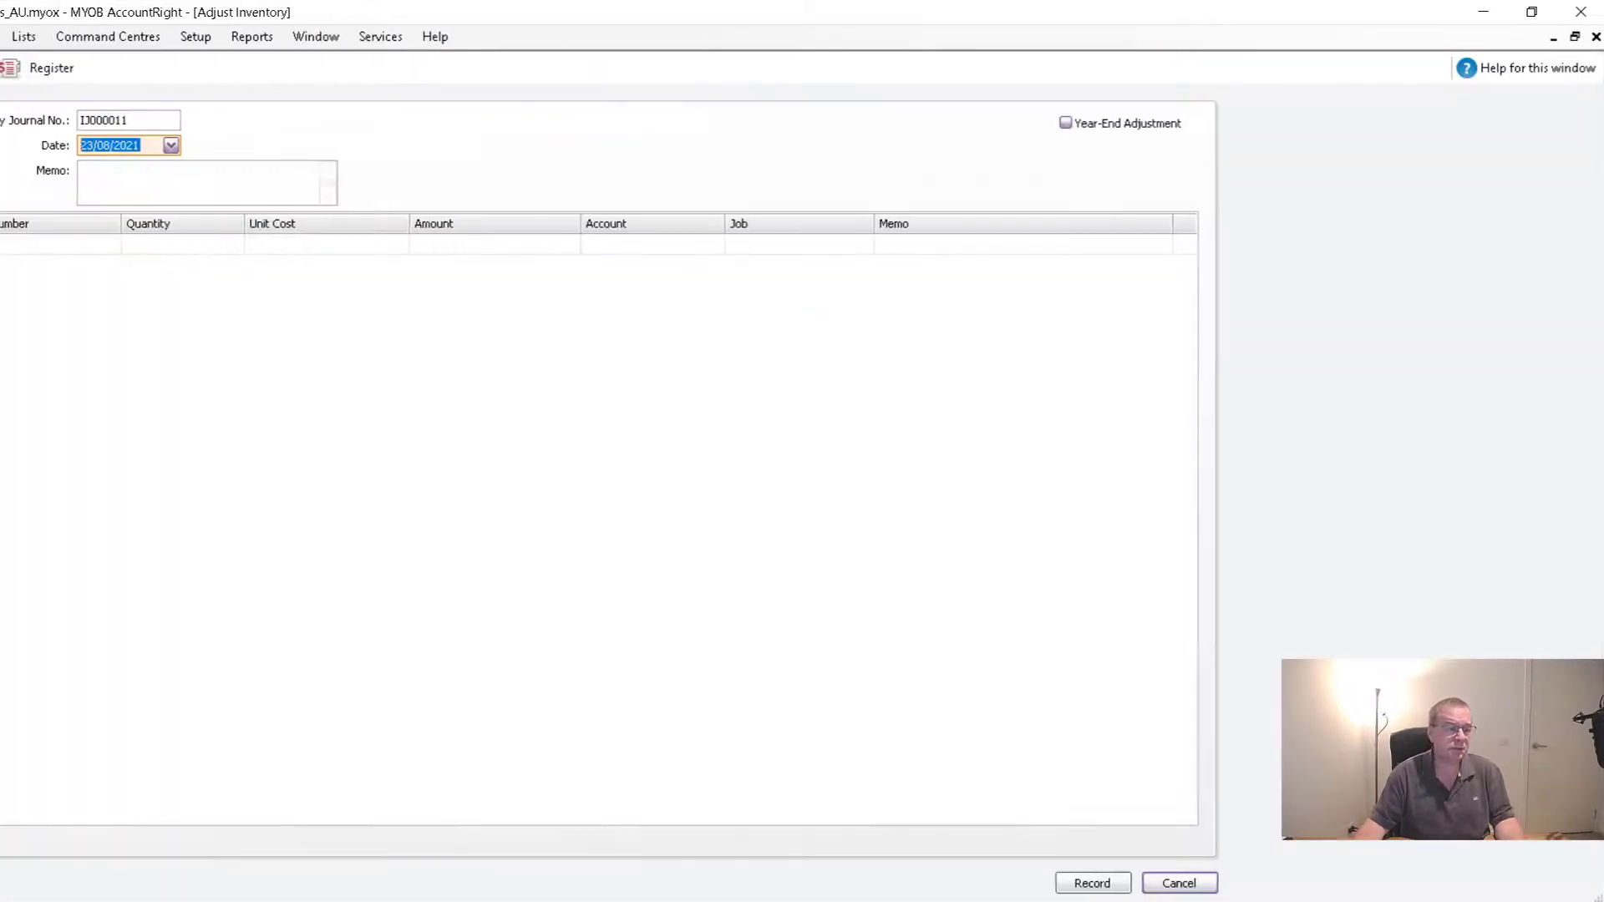
{"action": "left_click", "coordinate": [98, 245]}
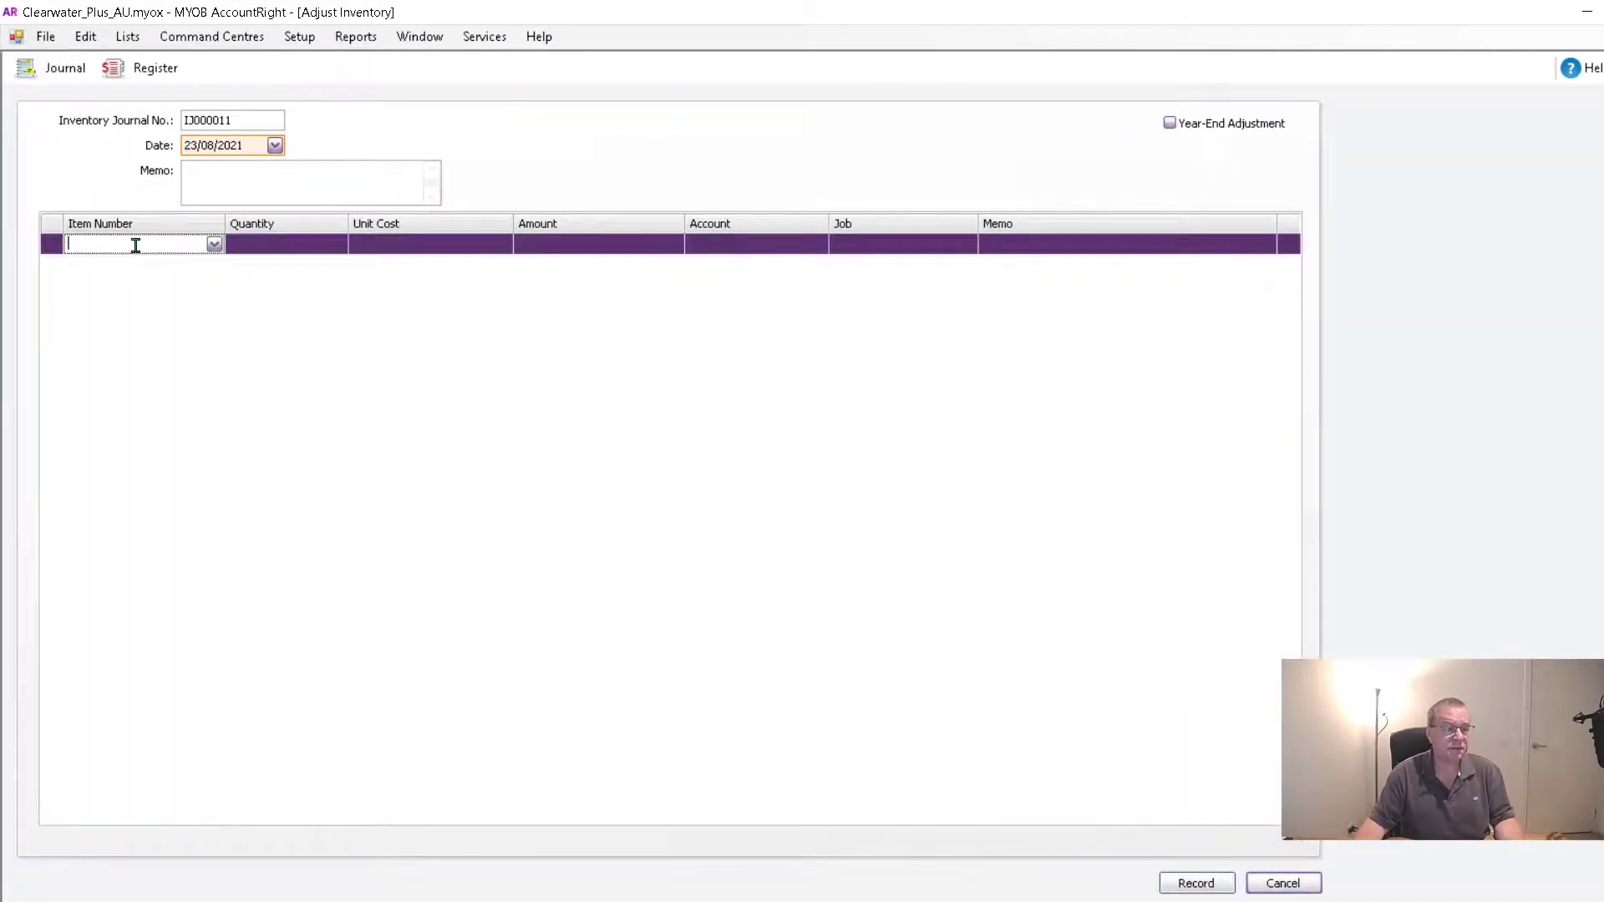
{"action": "type", "text": "22222"}
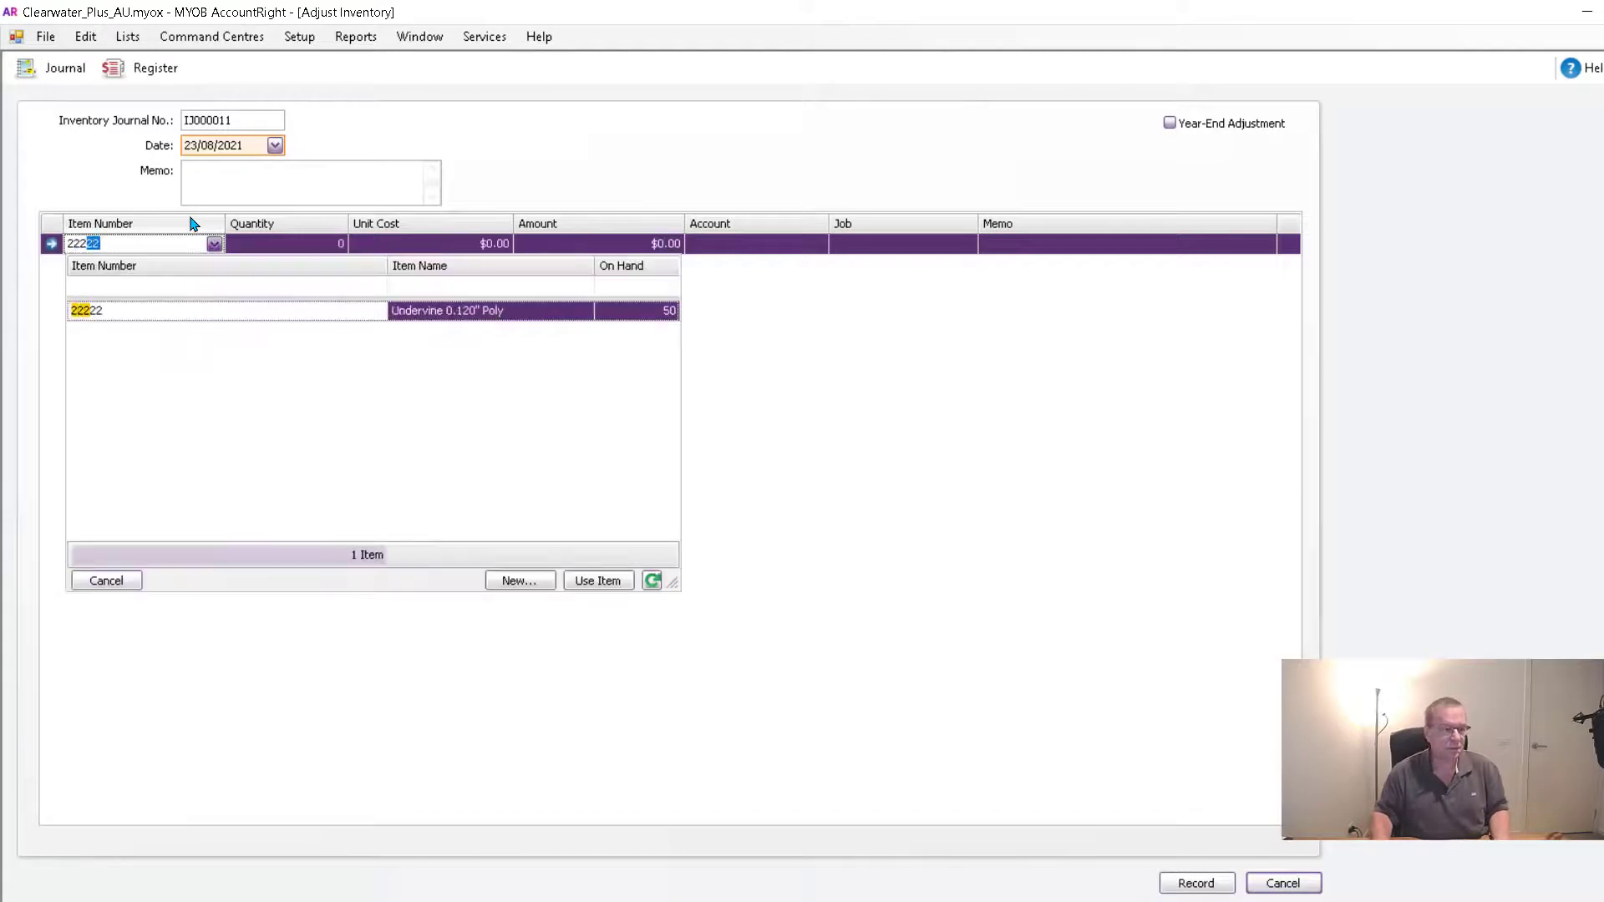
{"action": "key", "text": "Tab"}
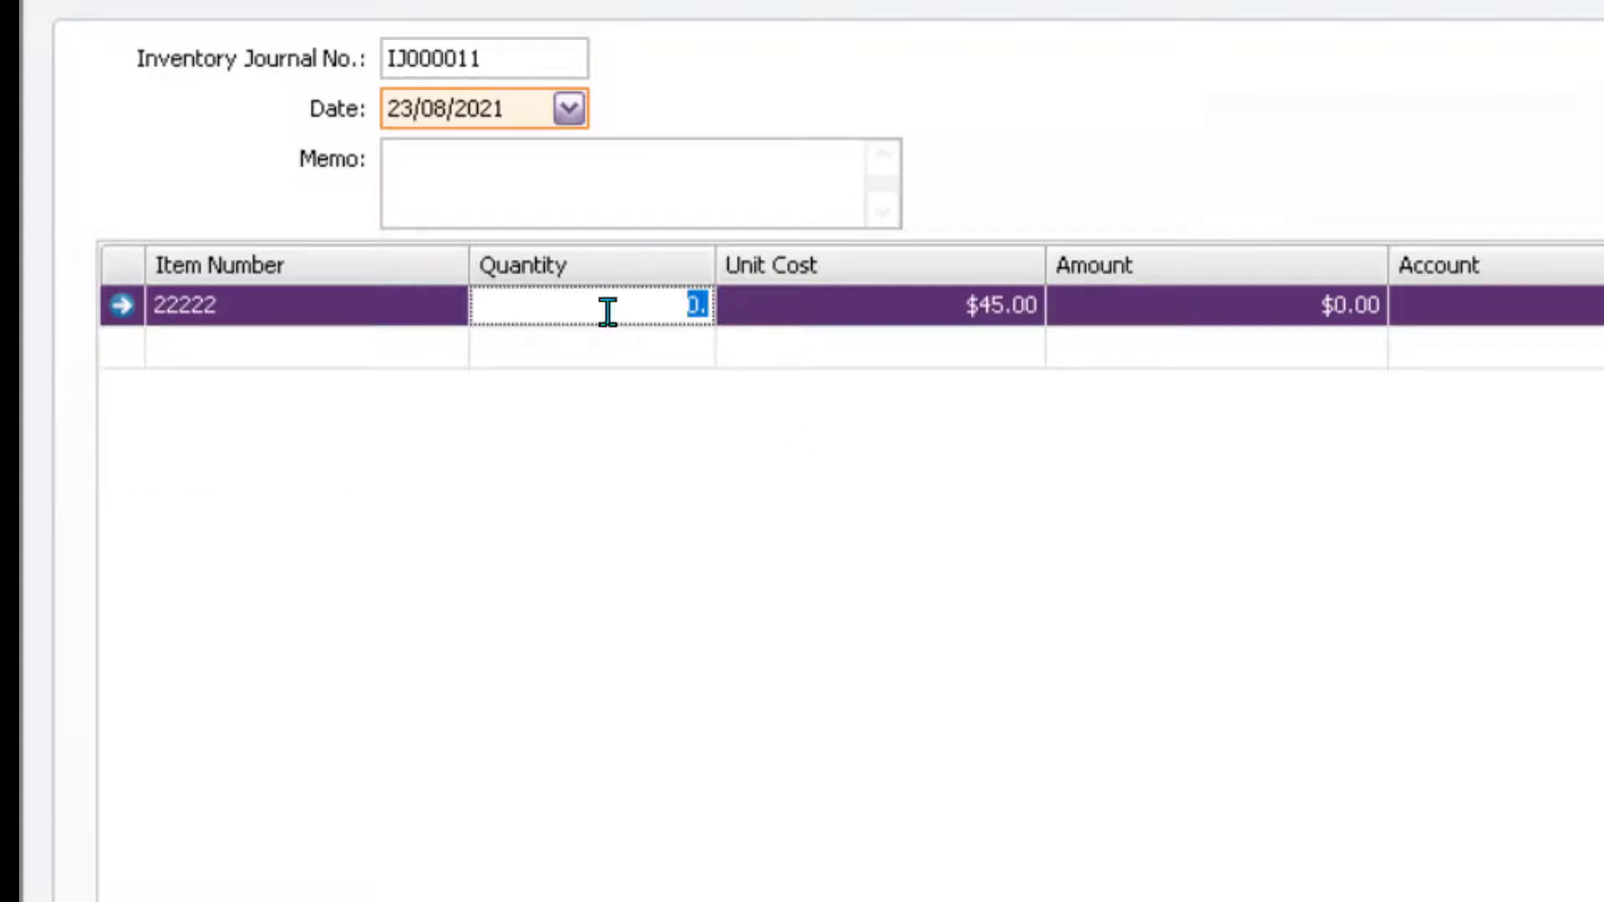
- Enter quantity 0, unit cost $0.00 and amount $750.00 on the item 22222 line
{"action": "key", "text": "Tab"}
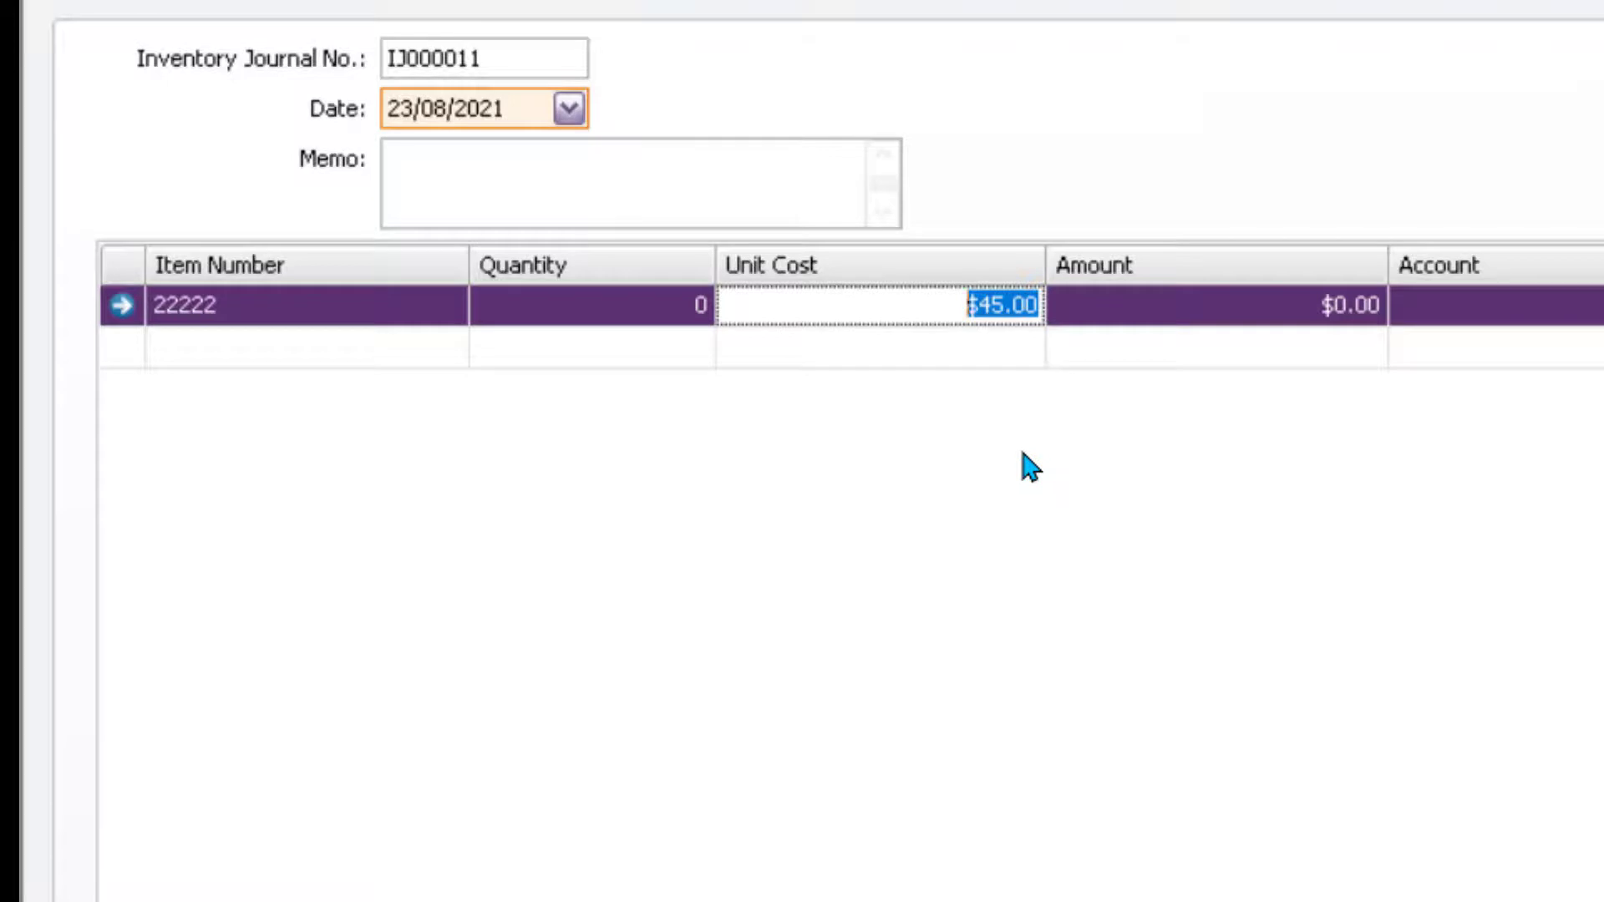
{"action": "type", "text": "0"}
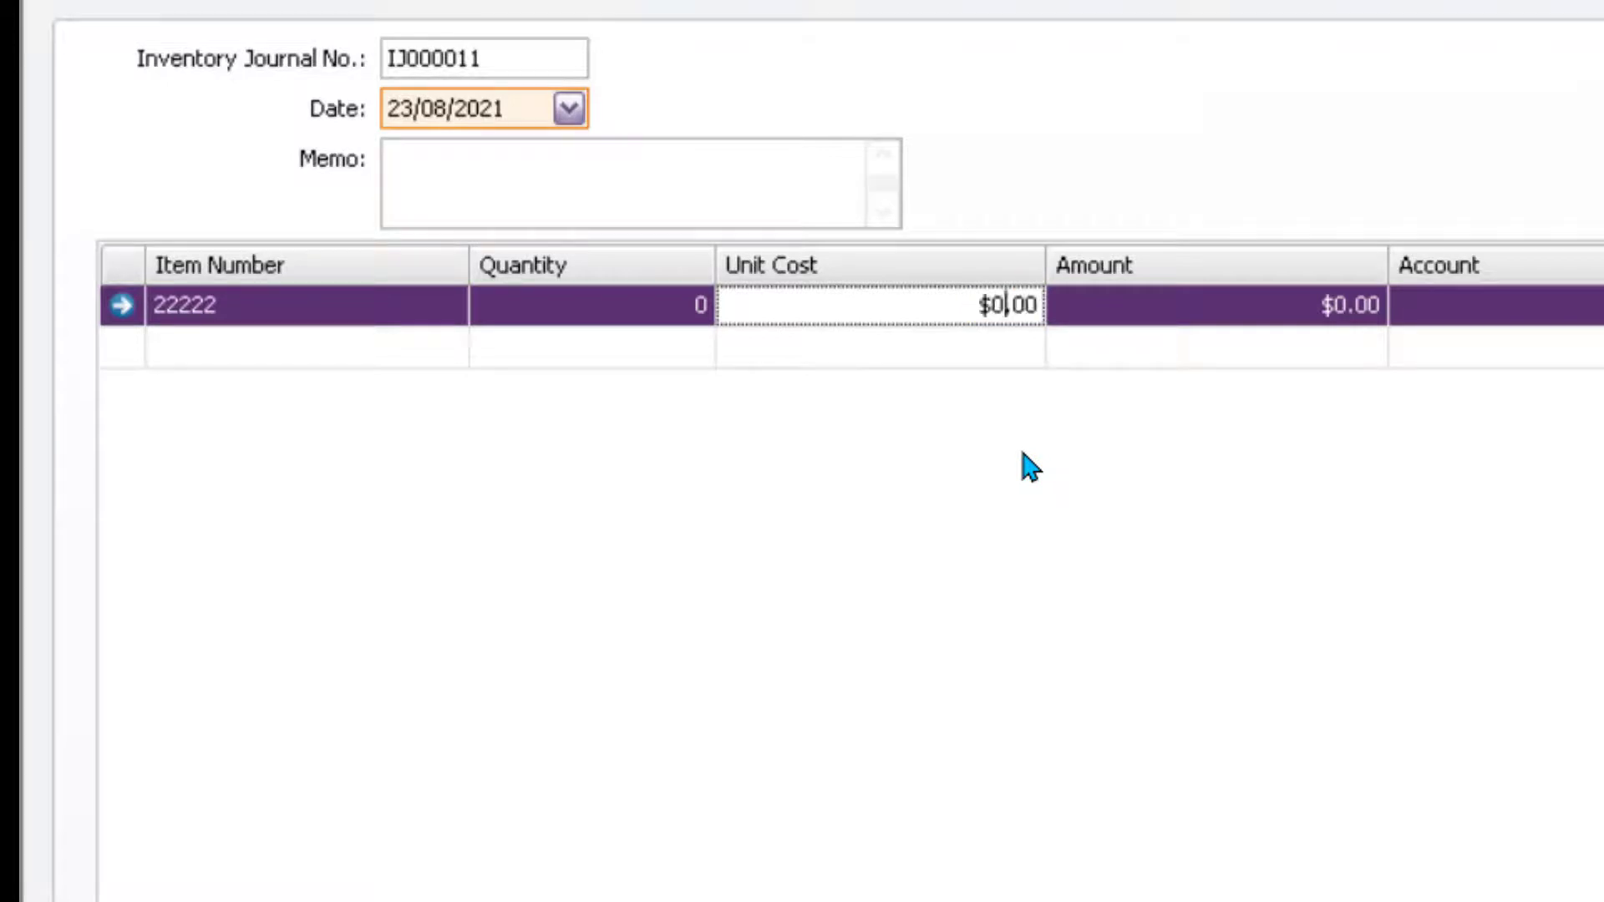
{"action": "key", "text": "Tab"}
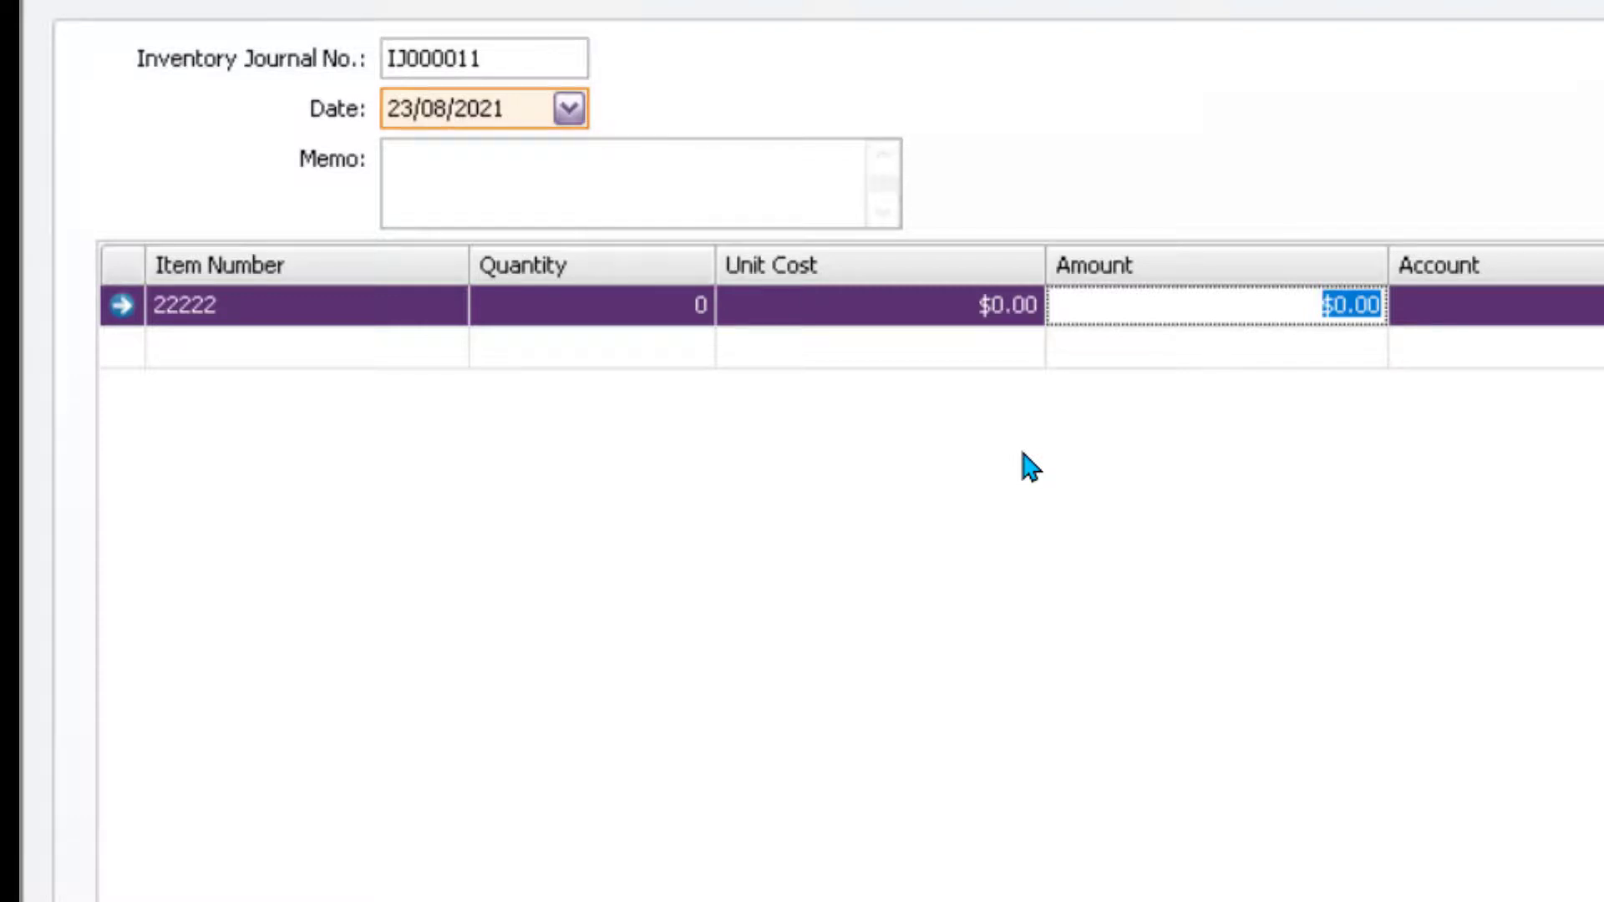
{"action": "type", "text": "7,50.0"}
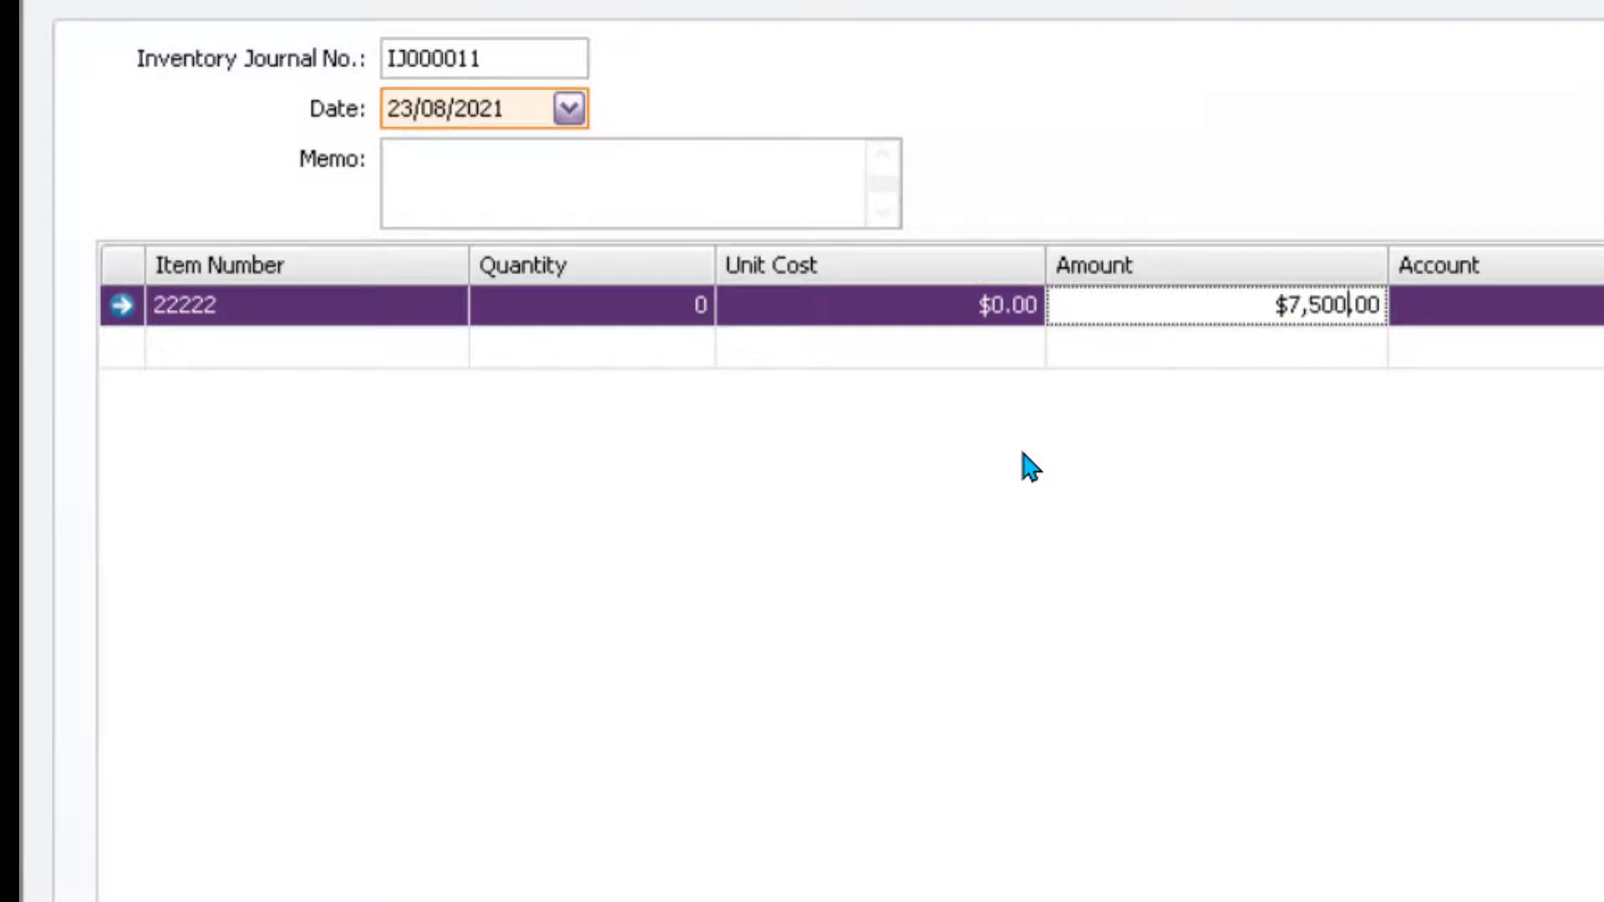
{"action": "key", "text": "BackSpace"}
{"action": "key", "text": "Tab"}
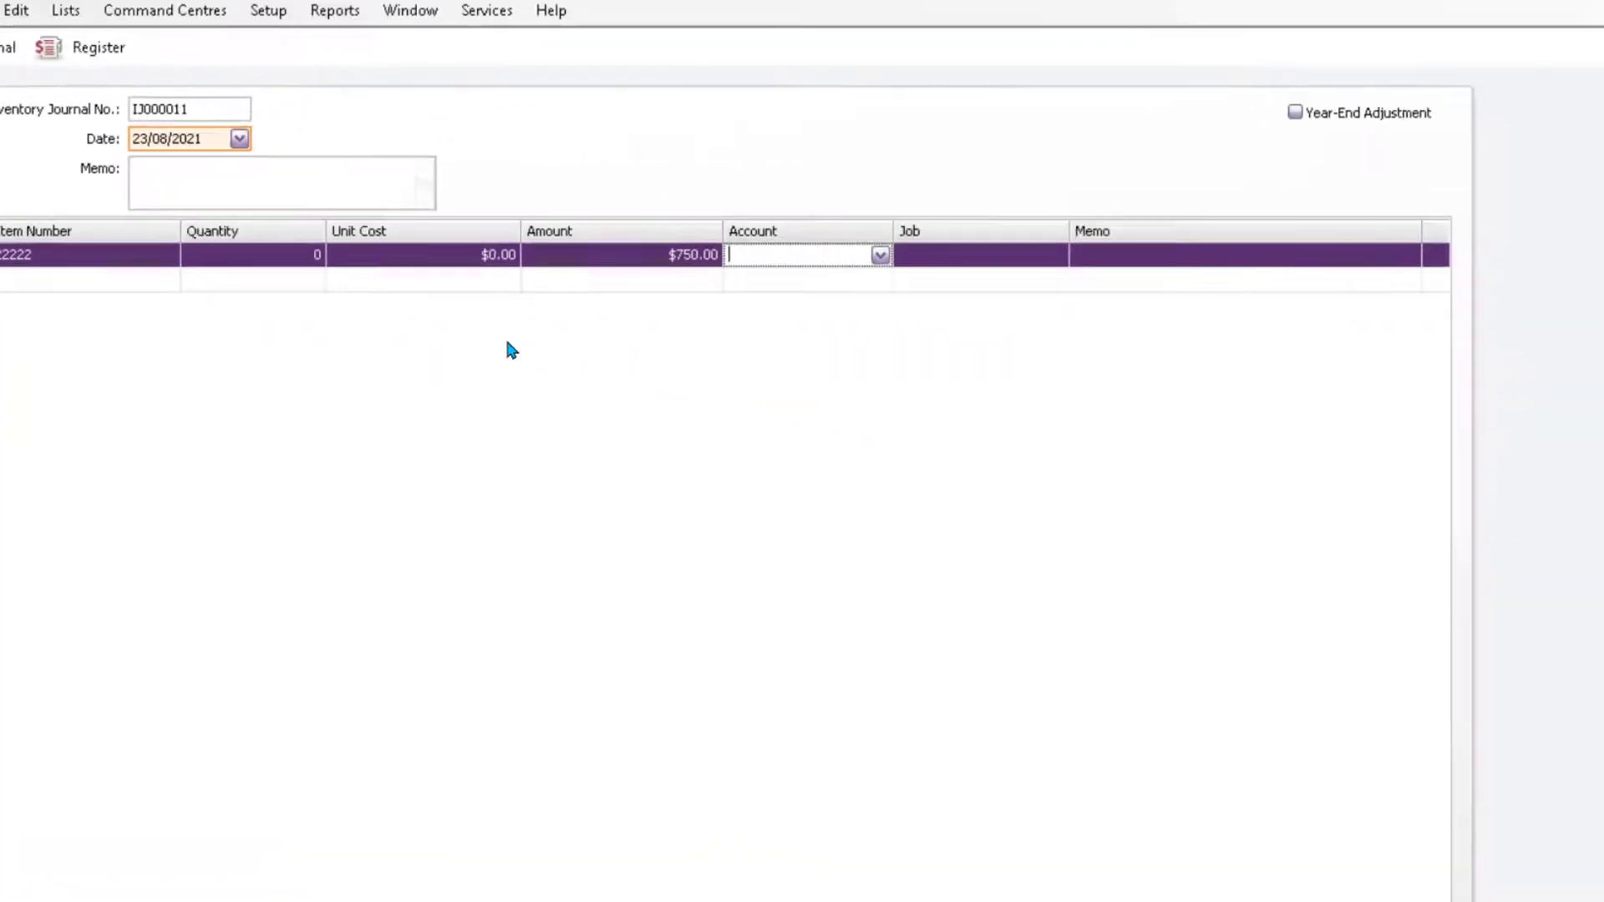
- Assign account 5-2200 Inventory Adjustment and memo 'Revaluation of stock item 22222' to the line
{"action": "type", "text": "5"}
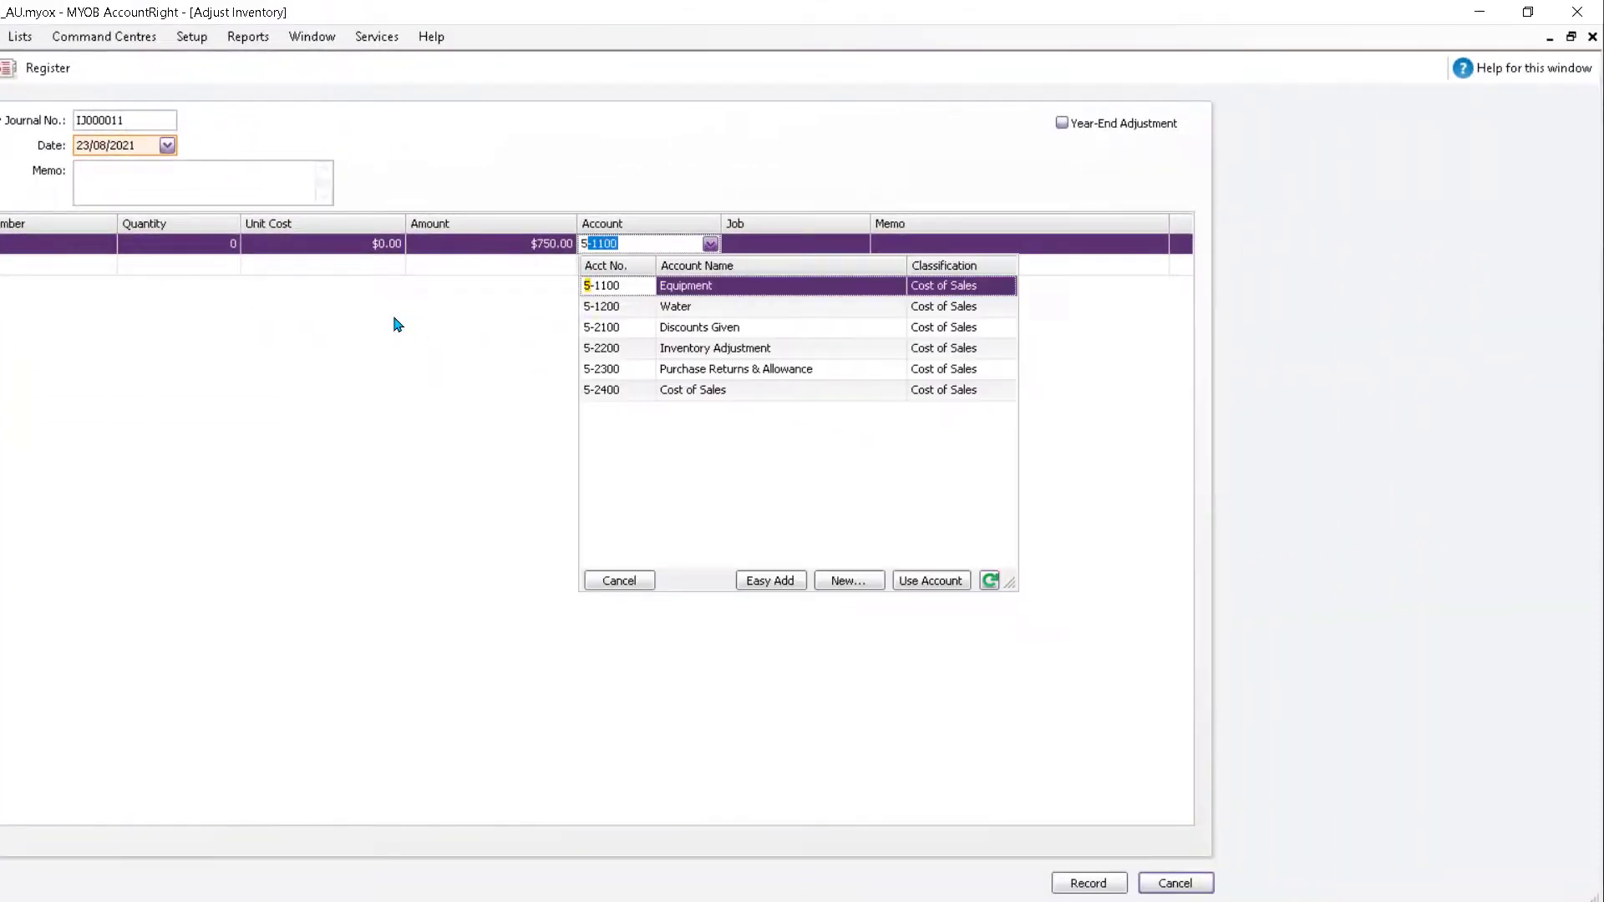
{"action": "left_click", "coordinate": [887, 380]}
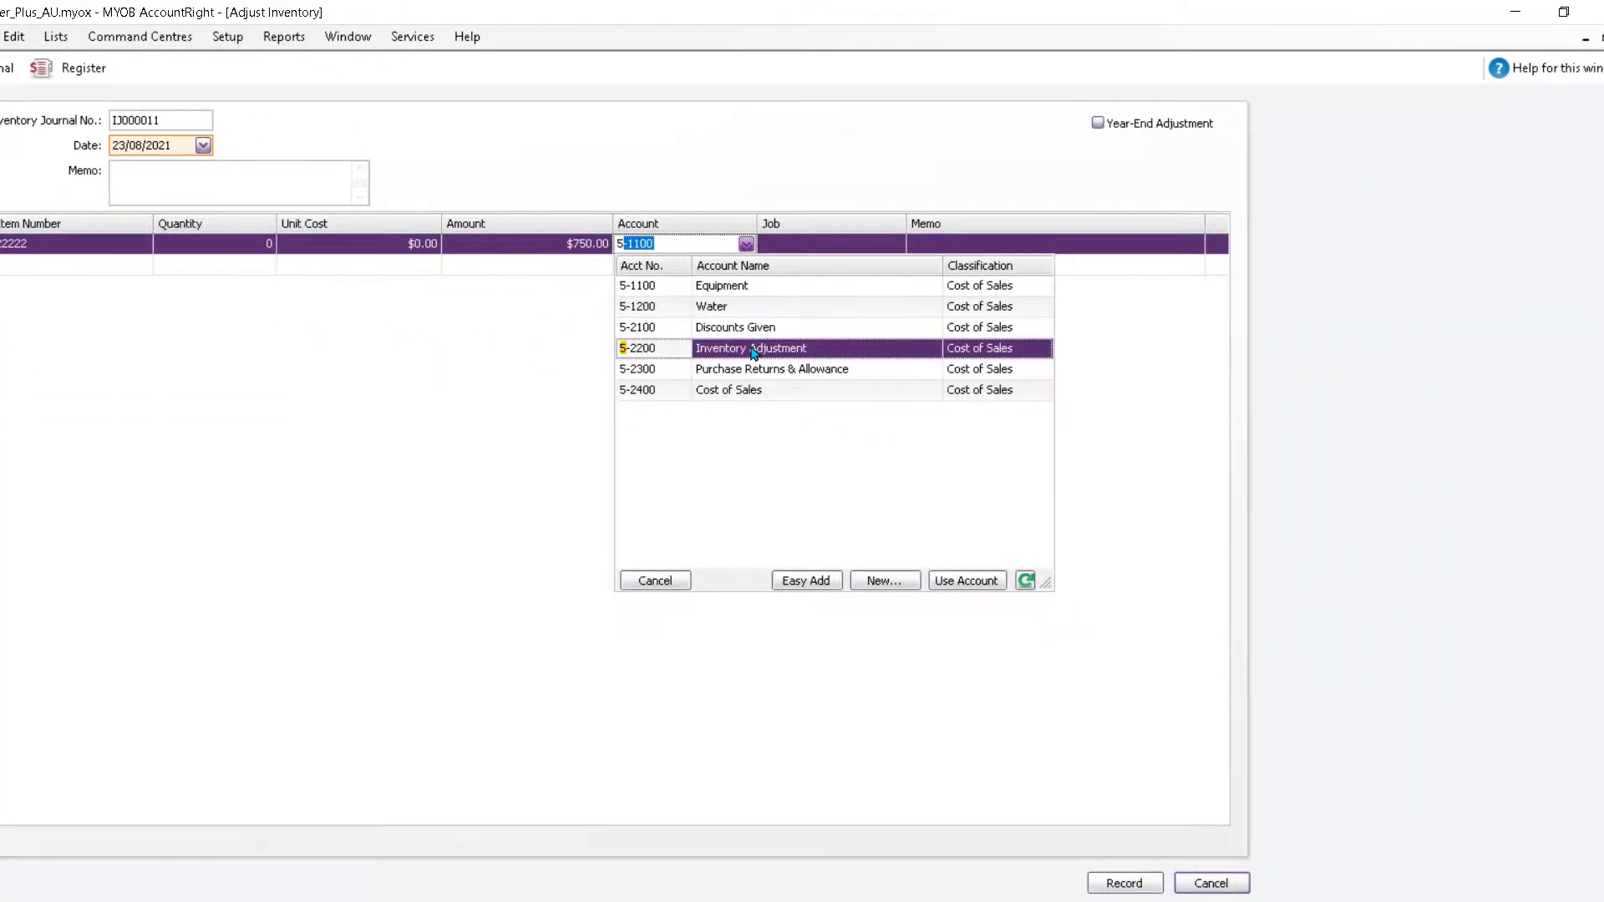
{"action": "double_click", "coordinate": [754, 351]}
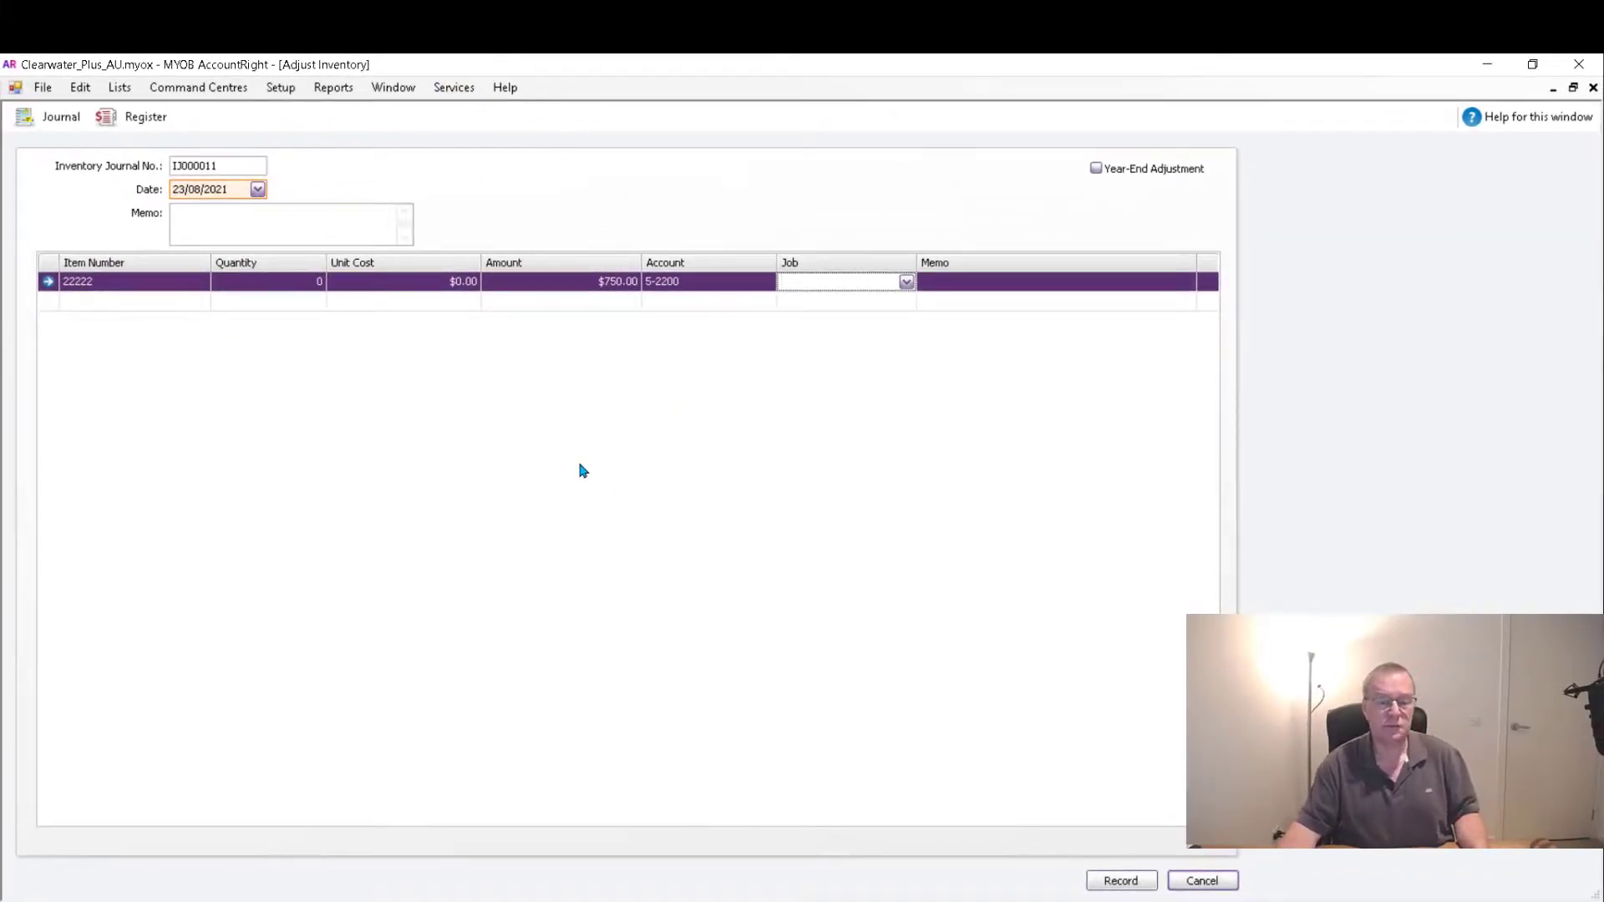
{"action": "left_click", "coordinate": [949, 281]}
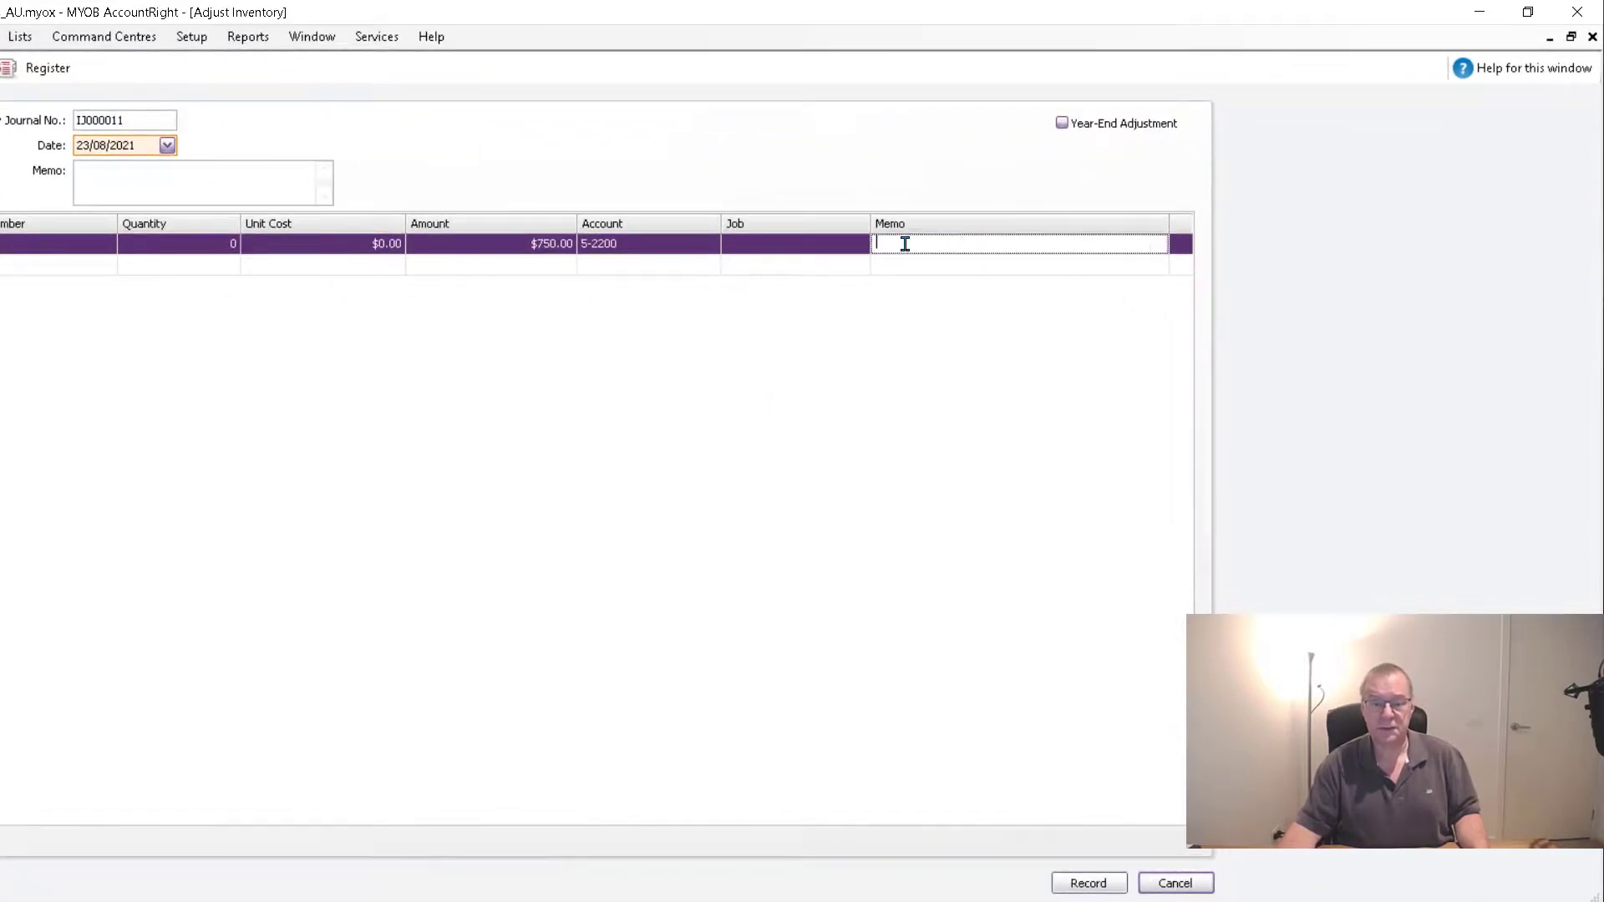
{"action": "type", "text": "Revaluat"}
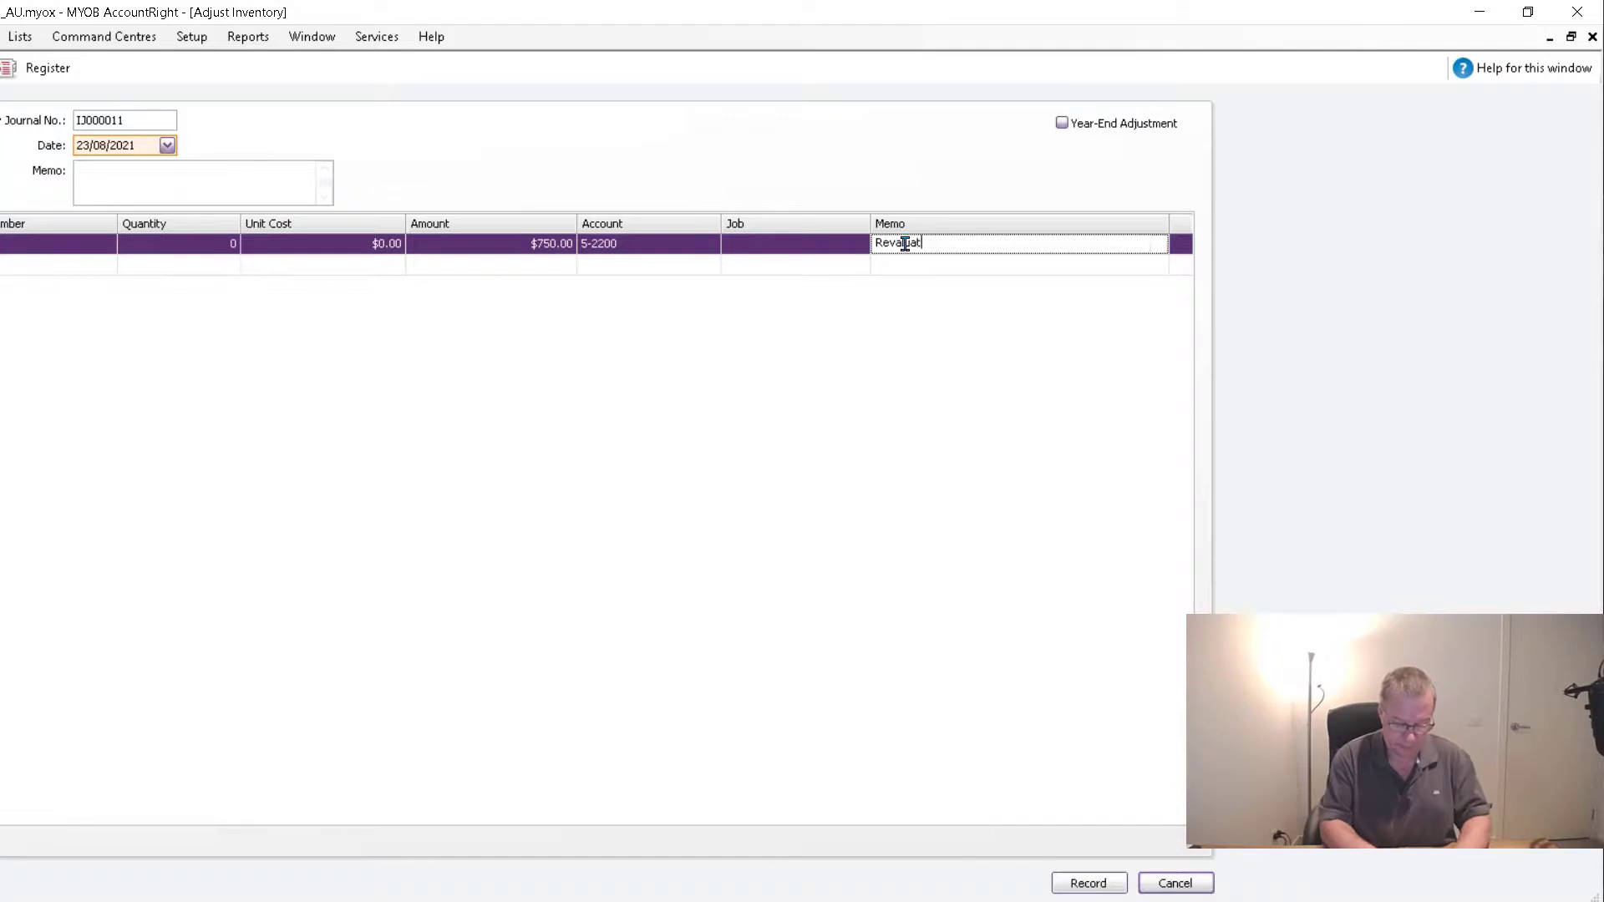
{"action": "type", "text": "ion of s"}
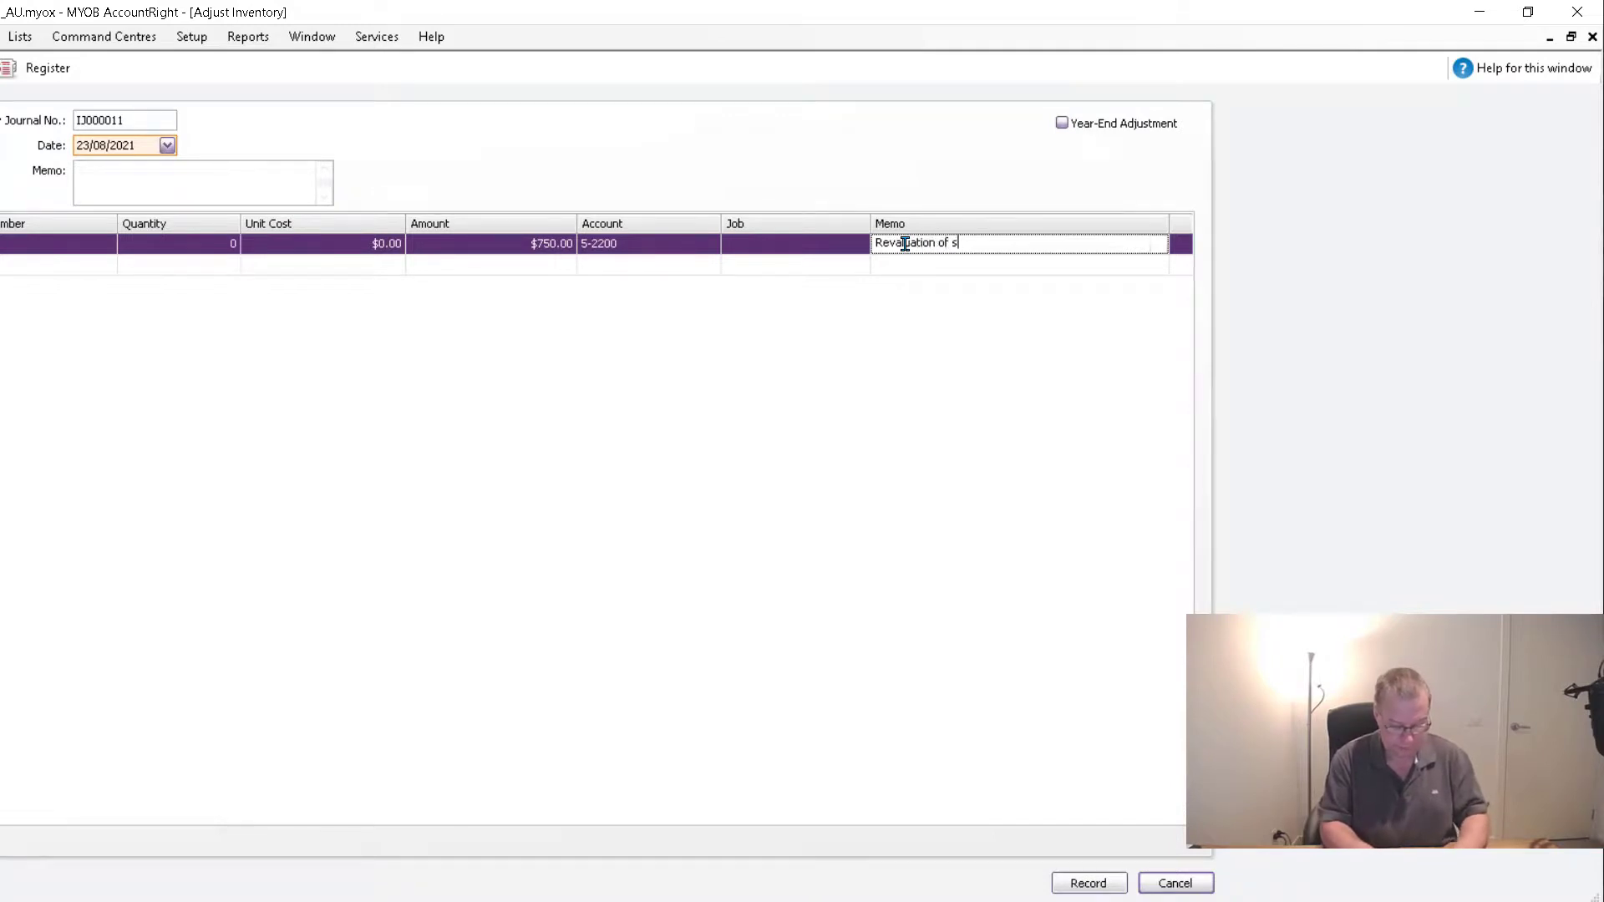
{"action": "type", "text": "tock item 2222"}
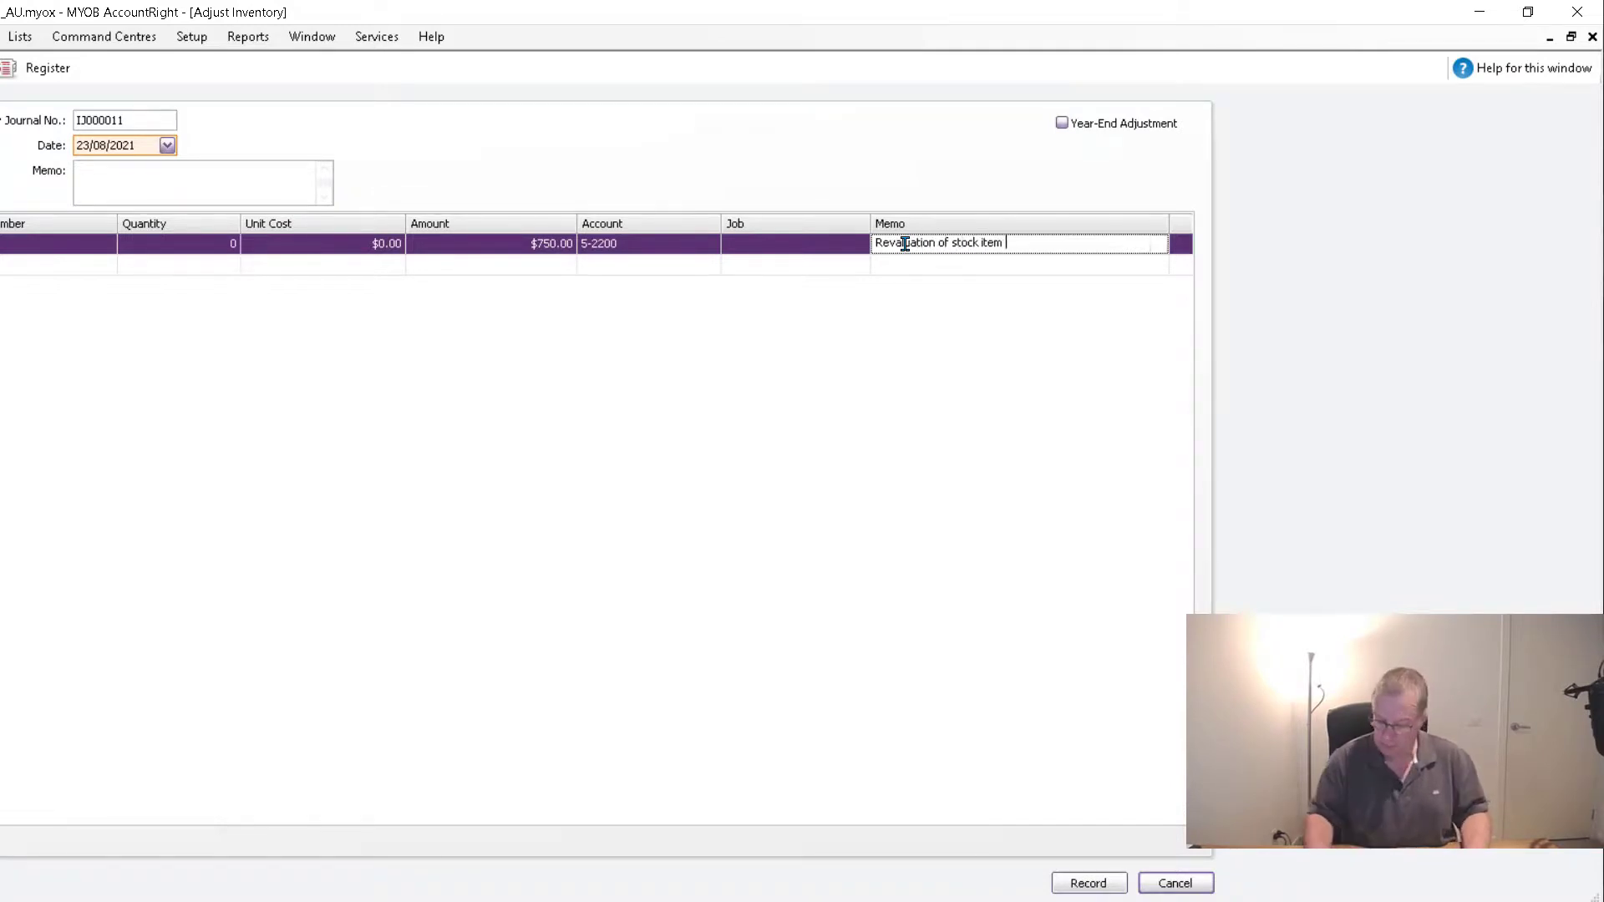
{"action": "type", "text": "2"}
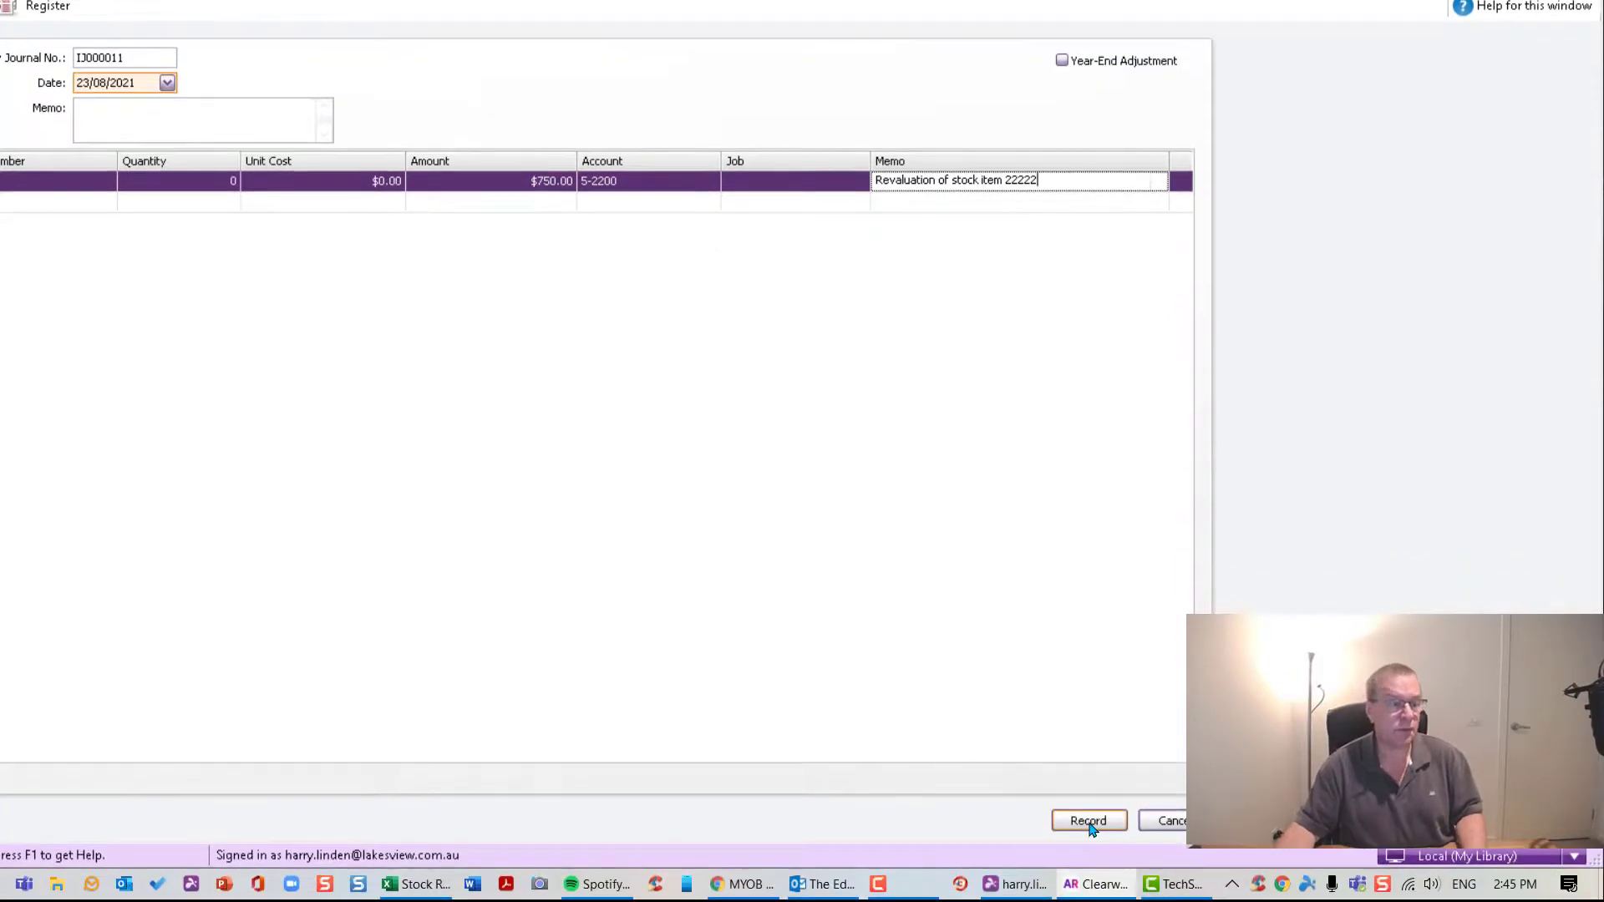
- Record the journal and confirm item 22222 now shows $3,000.00 value at $60.00 average cost
{"action": "left_click", "coordinate": [1088, 821]}
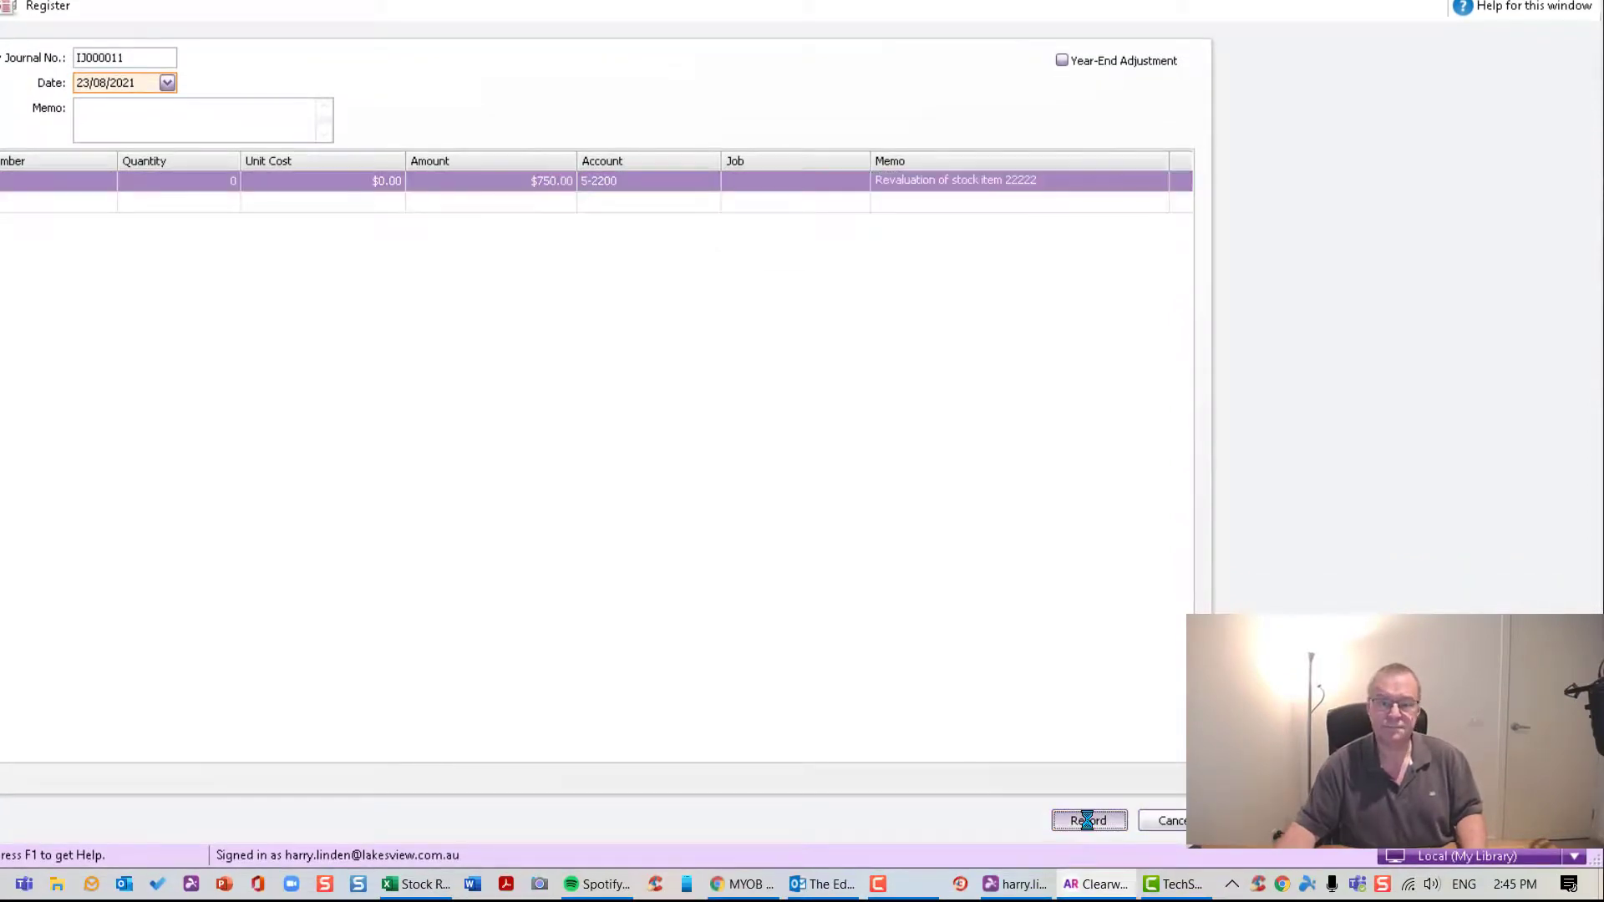
{"action": "left_click", "coordinate": [1179, 825]}
{"action": "left_click", "coordinate": [689, 412]}
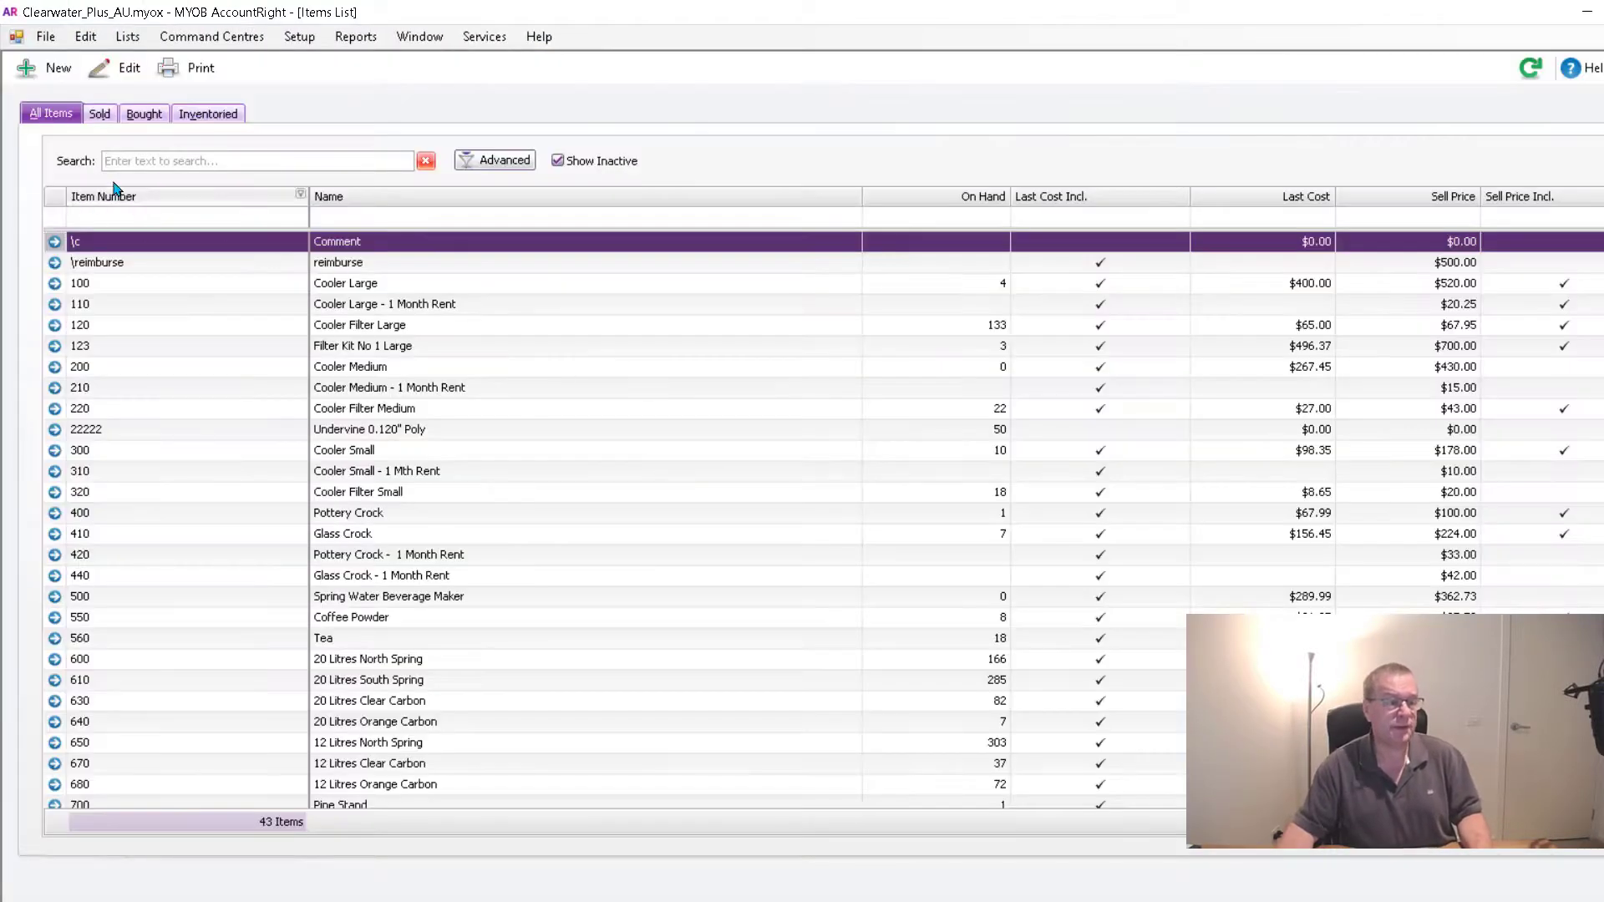
{"action": "left_click", "coordinate": [178, 163]}
{"action": "type", "text": "2222"}
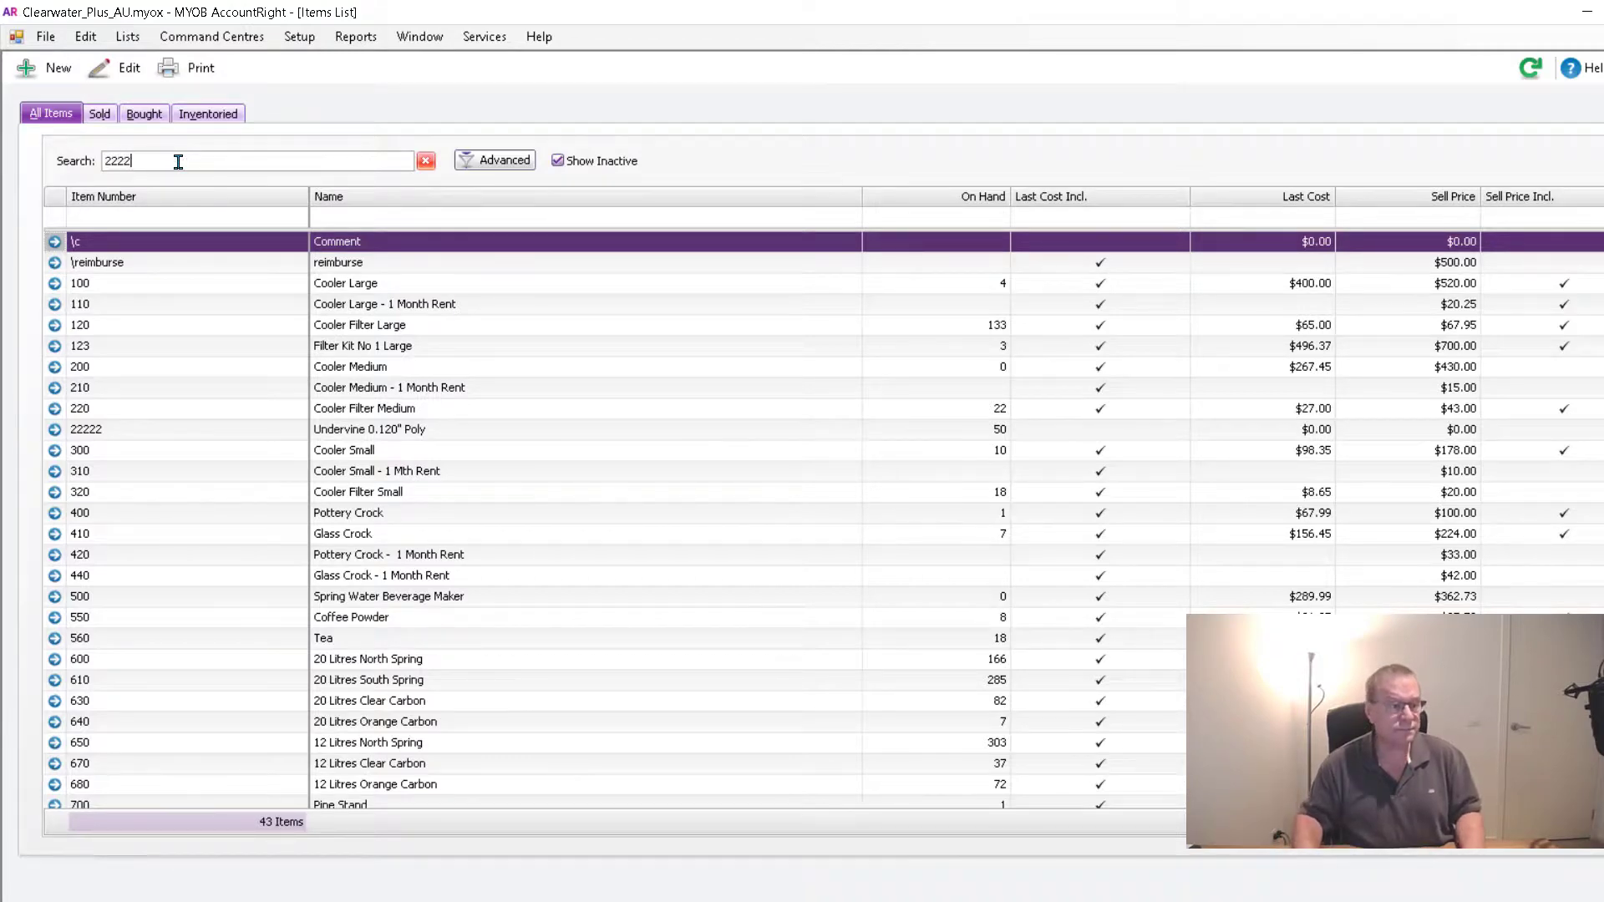
{"action": "left_click", "coordinate": [54, 242]}
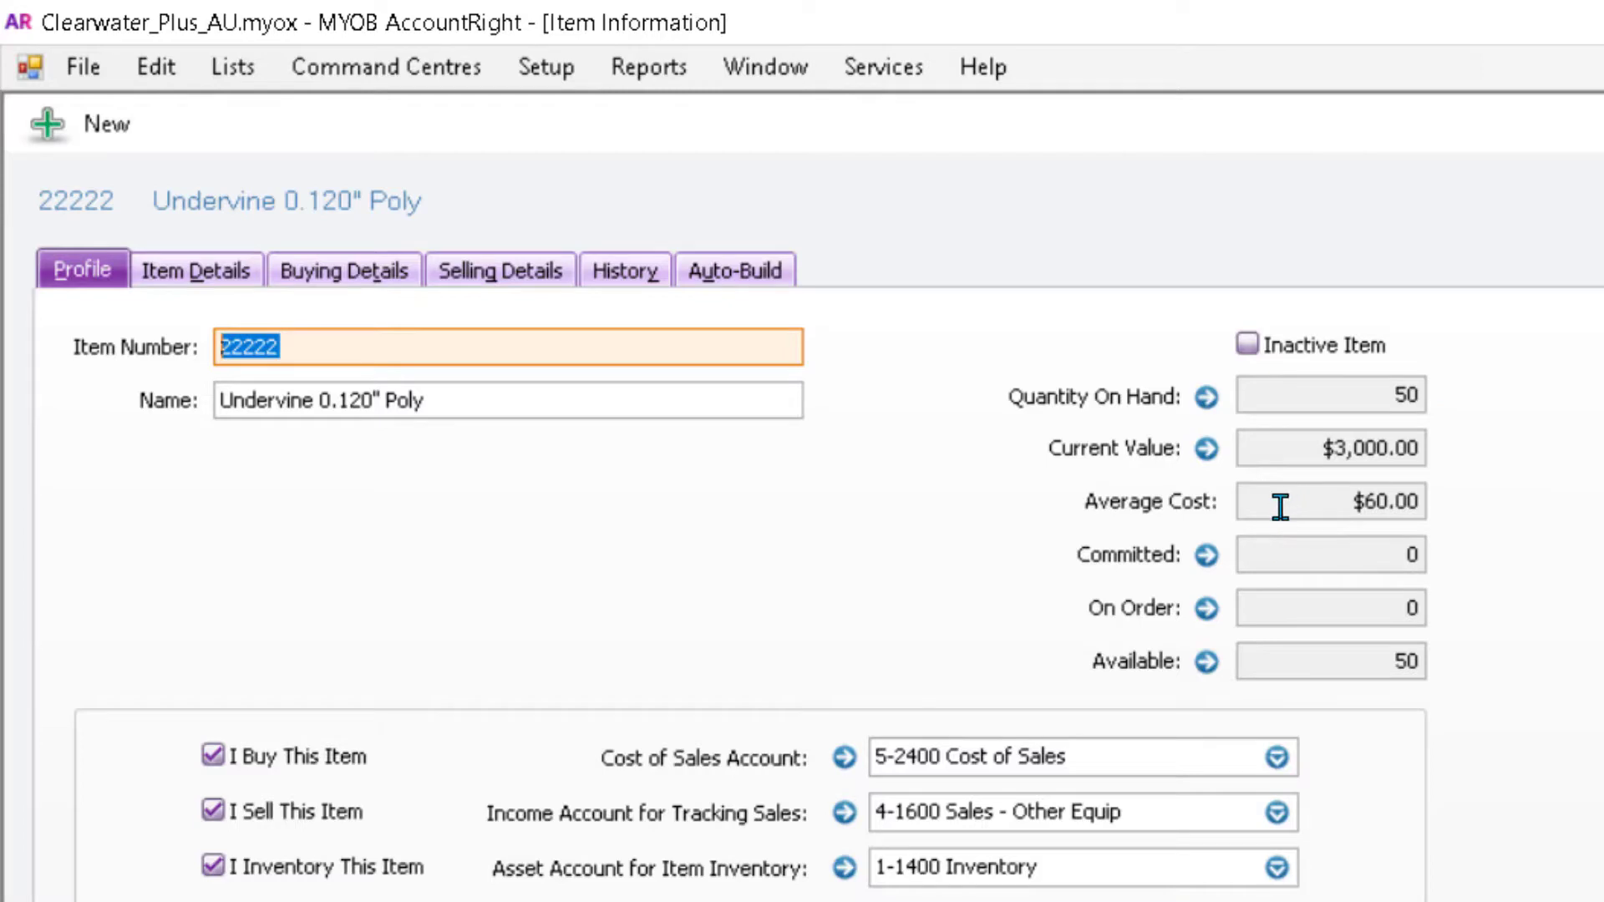
{"action": "mouse_move", "coordinate": [1281, 505]}
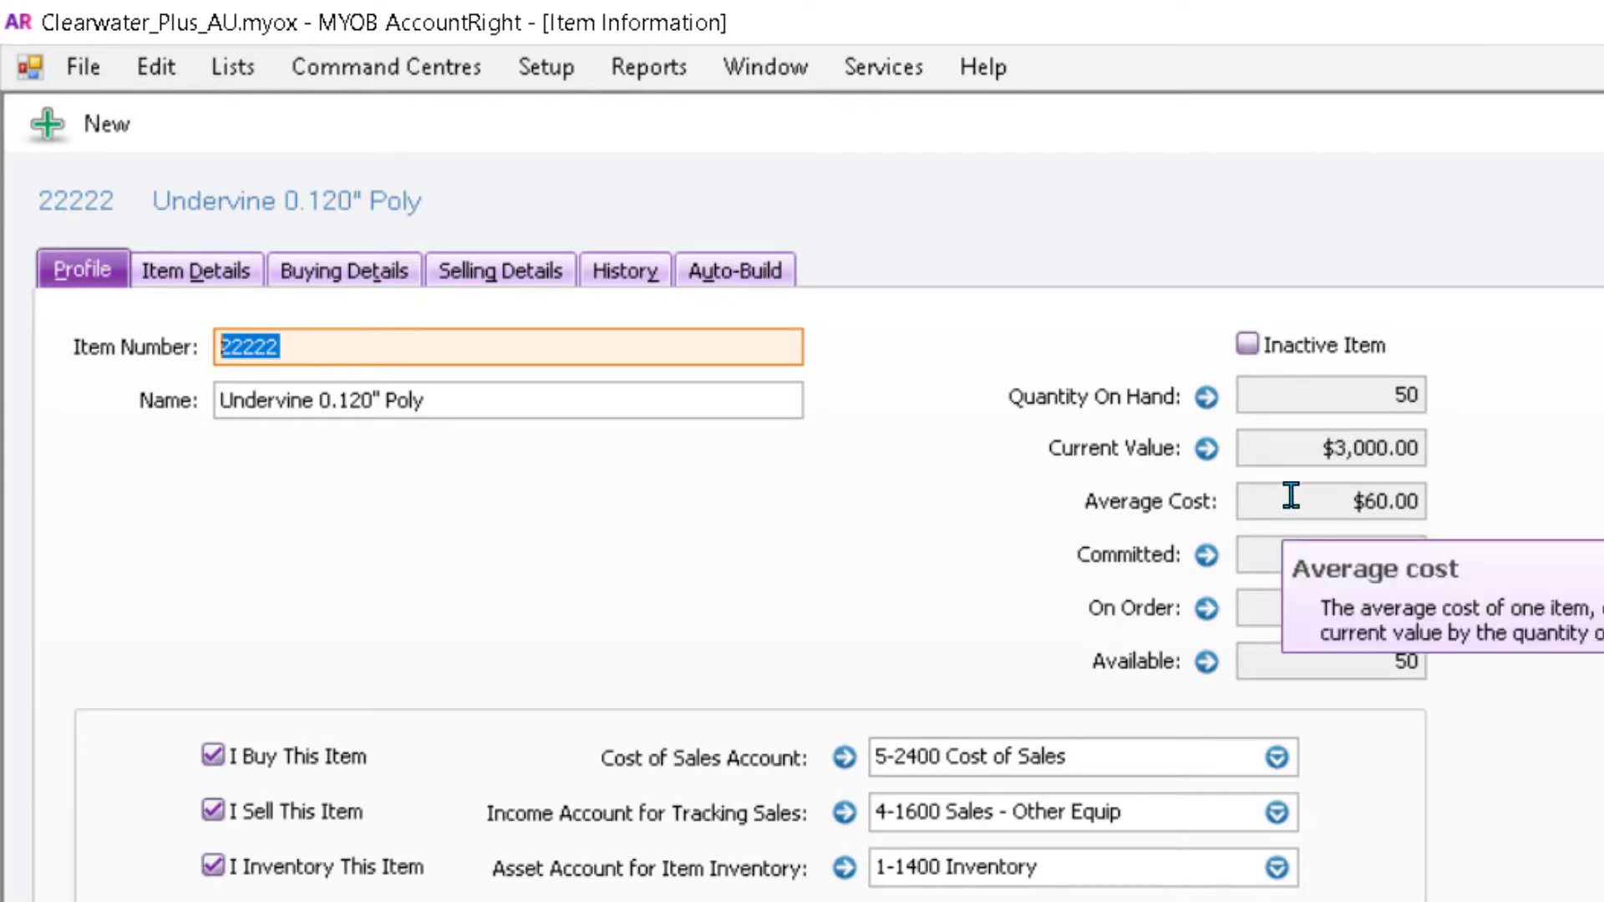